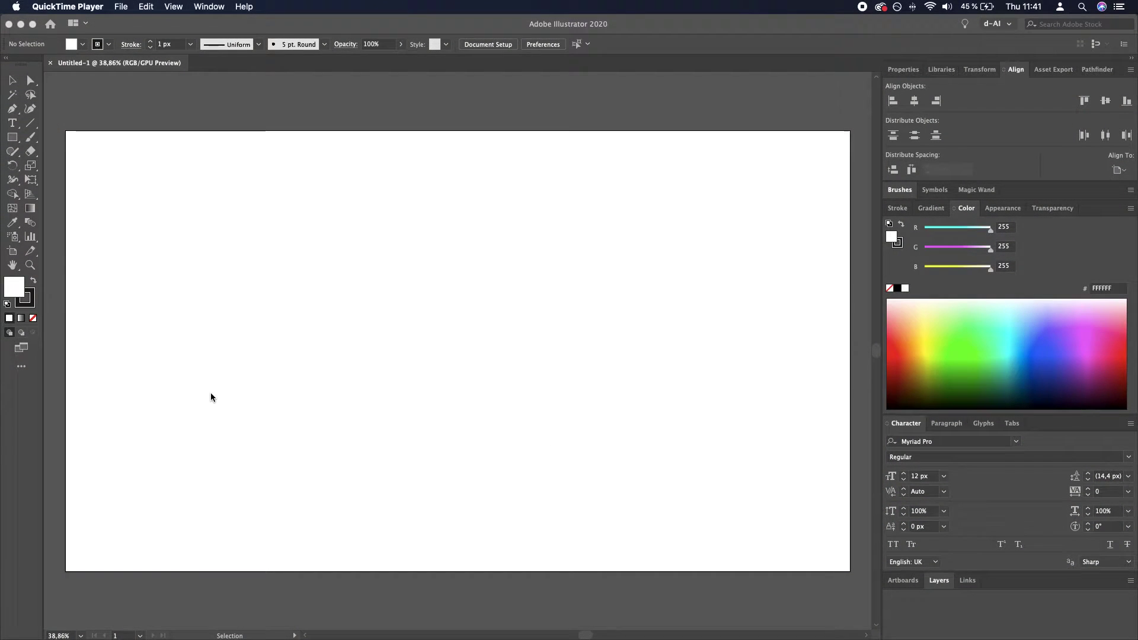
Step: Draw a large circle on the left of the artboard with the Ellipse tool
{"action": "left_click", "coordinate": [16, 142]}
{"action": "left_click_drag", "start_coordinate": [13, 139], "coordinate": [77, 171]}
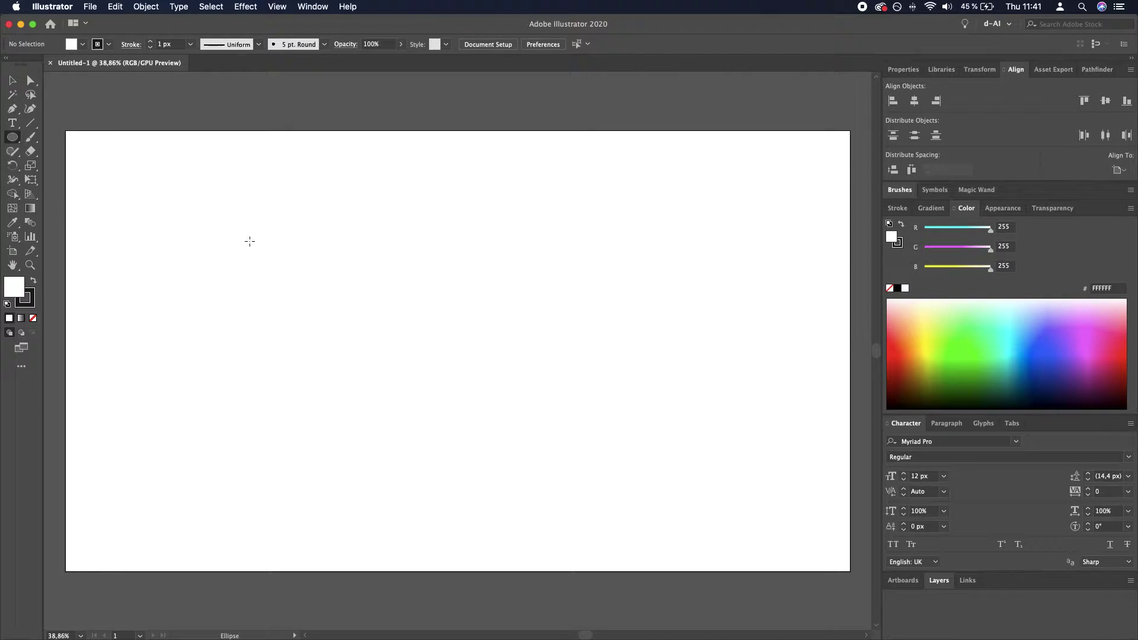
{"action": "left_click_drag", "start_coordinate": [242, 234], "coordinate": [489, 481]}
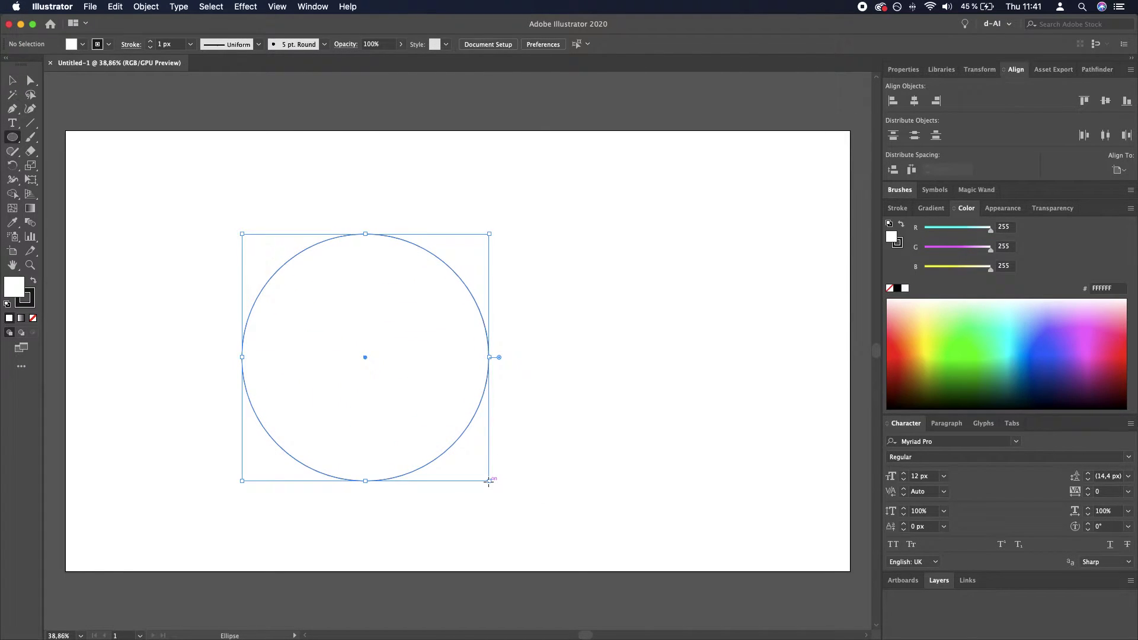
{"action": "left_click", "coordinate": [585, 454]}
{"action": "left_click", "coordinate": [542, 352]}
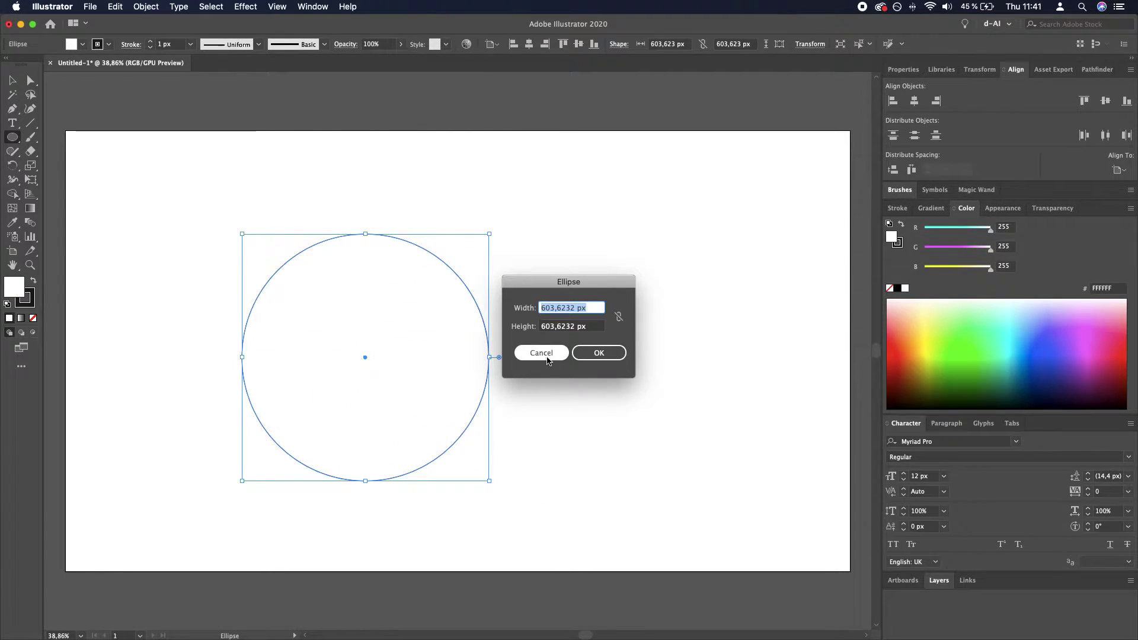
Step: Give the circle a 60 px black stroke weight so it forms a thick ring
{"action": "key", "text": "v"}
{"action": "left_click", "coordinate": [458, 224]}
{"action": "left_click_drag", "start_coordinate": [458, 228], "coordinate": [374, 299]}
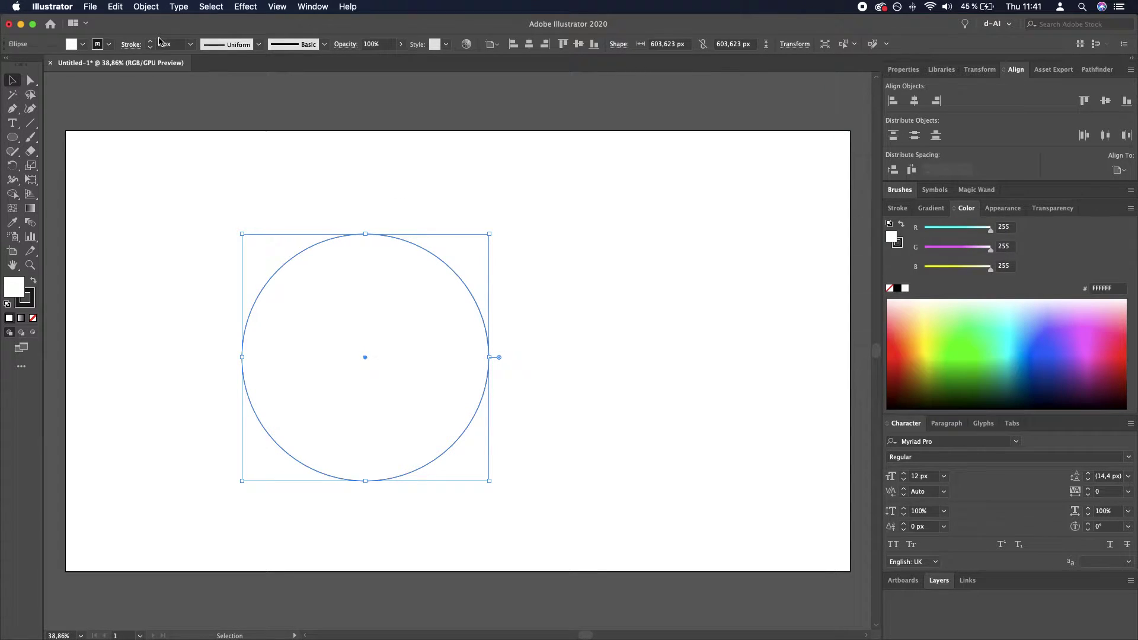
{"action": "left_click", "coordinate": [173, 47]}
{"action": "type", "text": "50"}
{"action": "key", "text": "Return"}
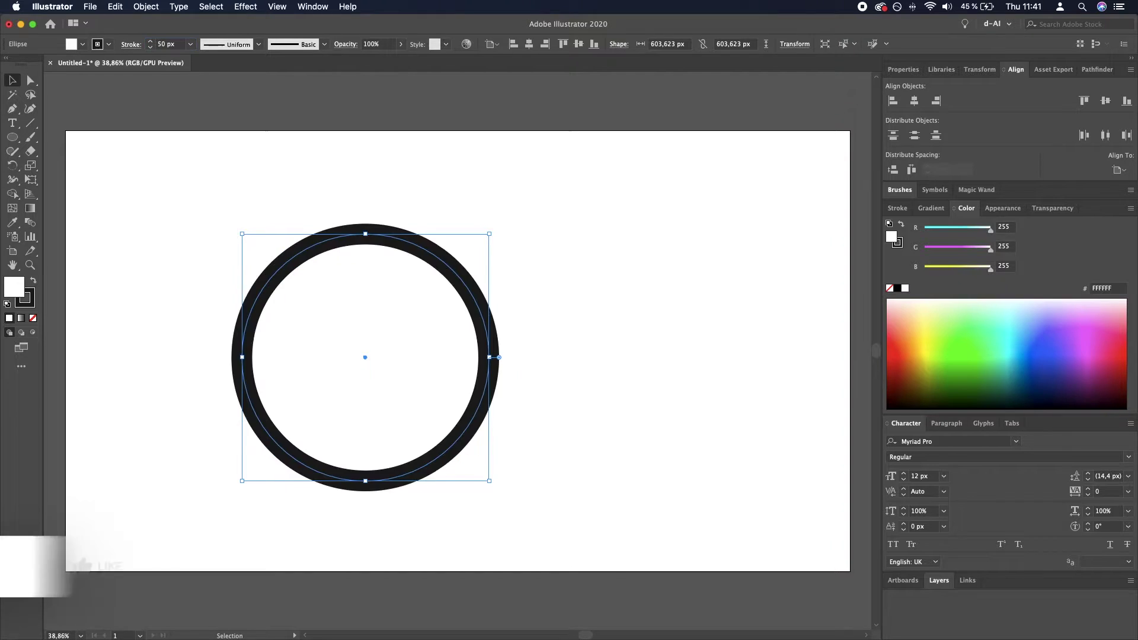
{"action": "left_click", "coordinate": [165, 43]}
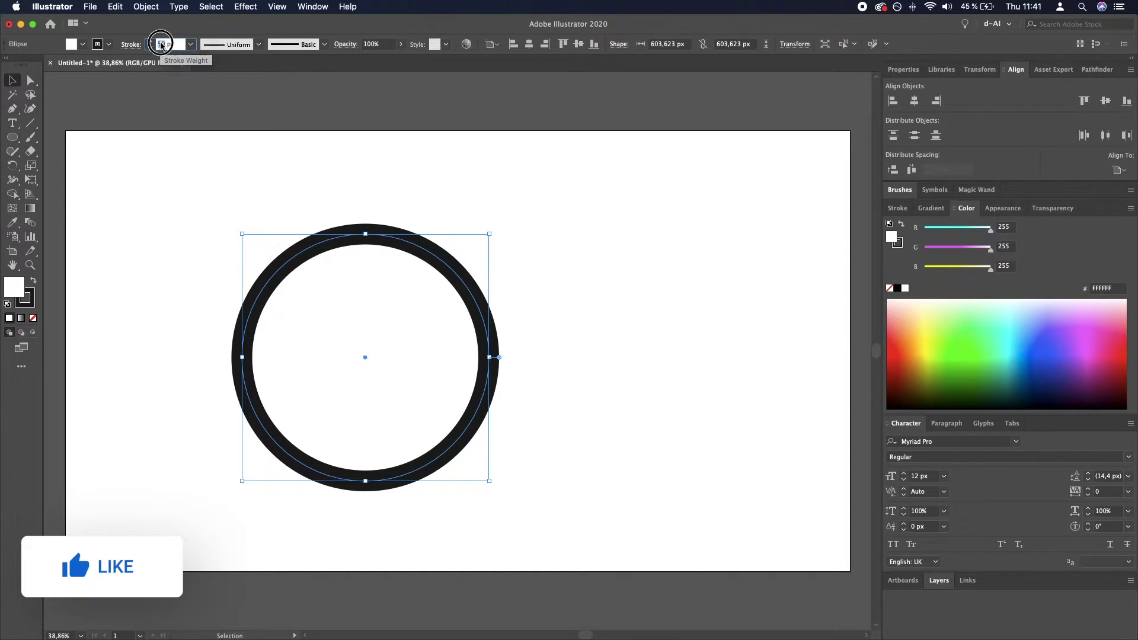
{"action": "type", "text": "60"}
{"action": "key", "text": "Return"}
{"action": "left_click", "coordinate": [493, 168]}
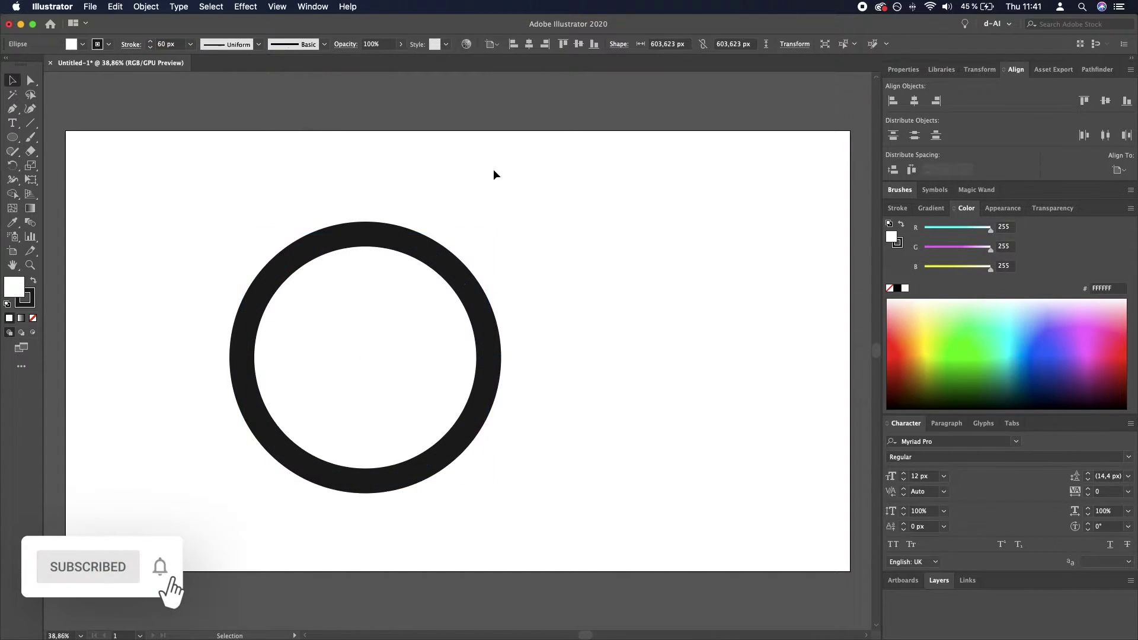
{"action": "left_click", "coordinate": [458, 267]}
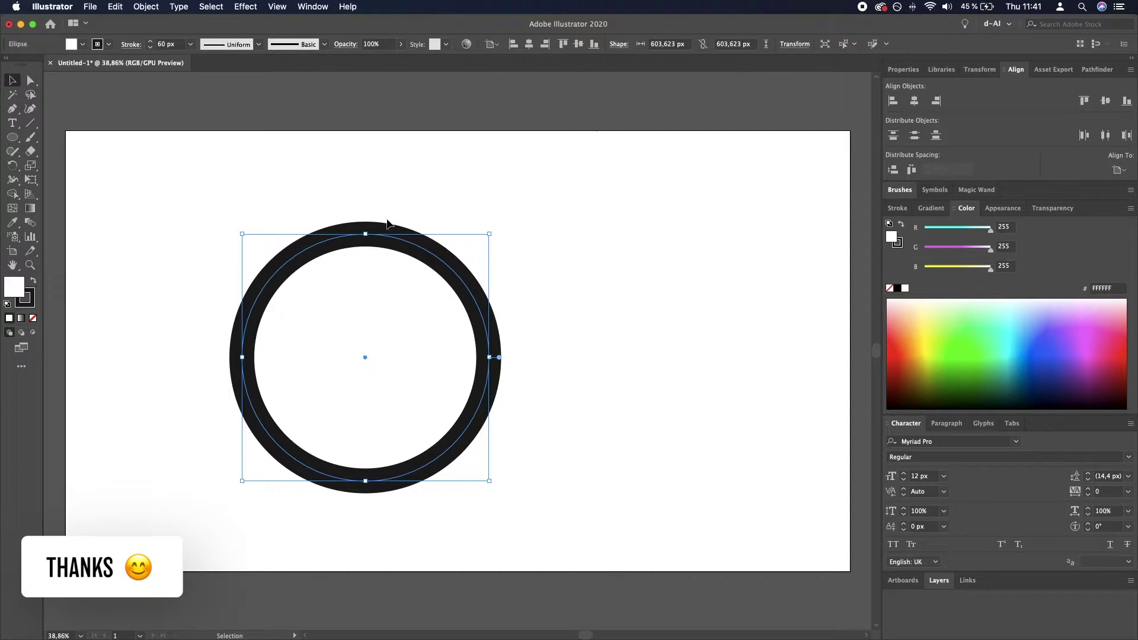
Step: Apply Object > Path > Add Anchor Points twice to the ring, then deselect it
{"action": "left_click", "coordinate": [145, 6]}
{"action": "mouse_move", "coordinate": [156, 271]}
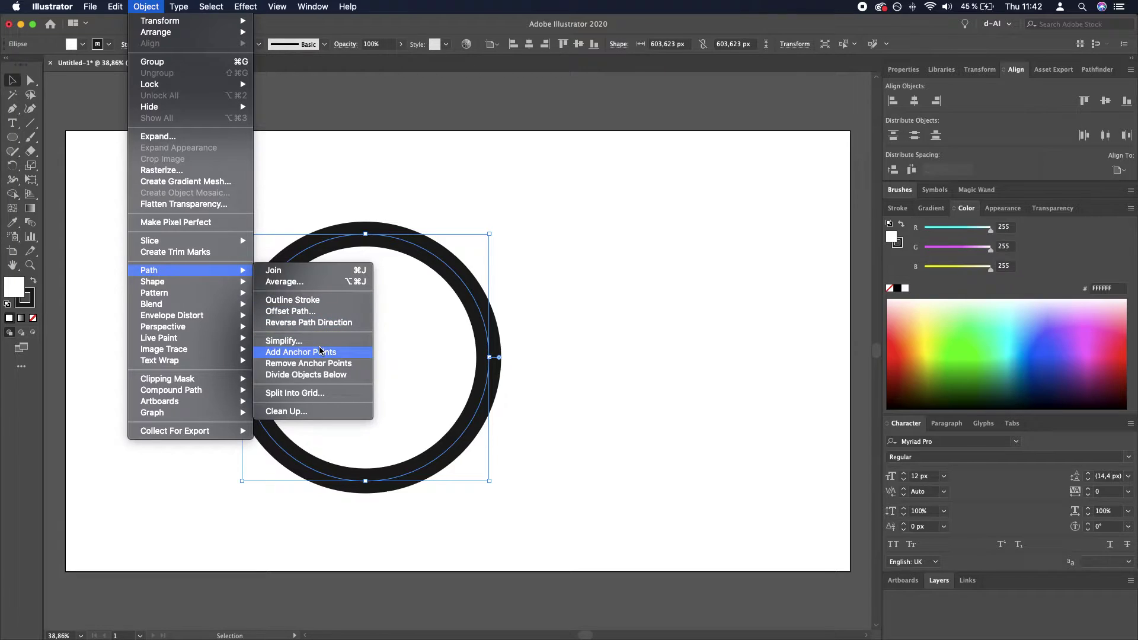
{"action": "left_click", "coordinate": [328, 352]}
{"action": "key", "text": "a"}
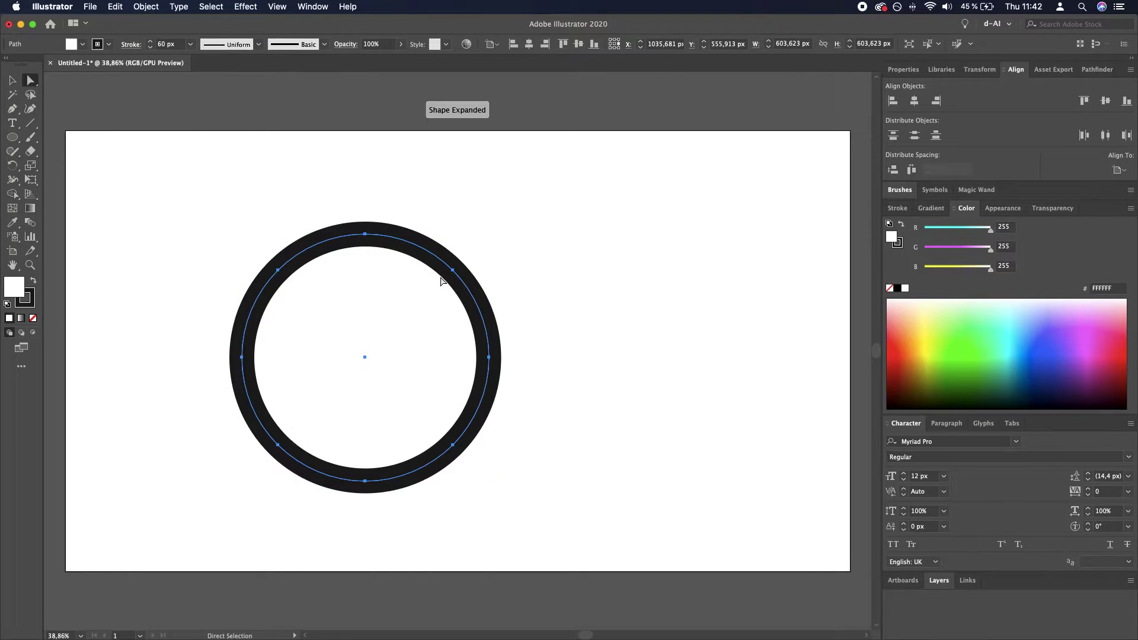
{"action": "key", "text": "v"}
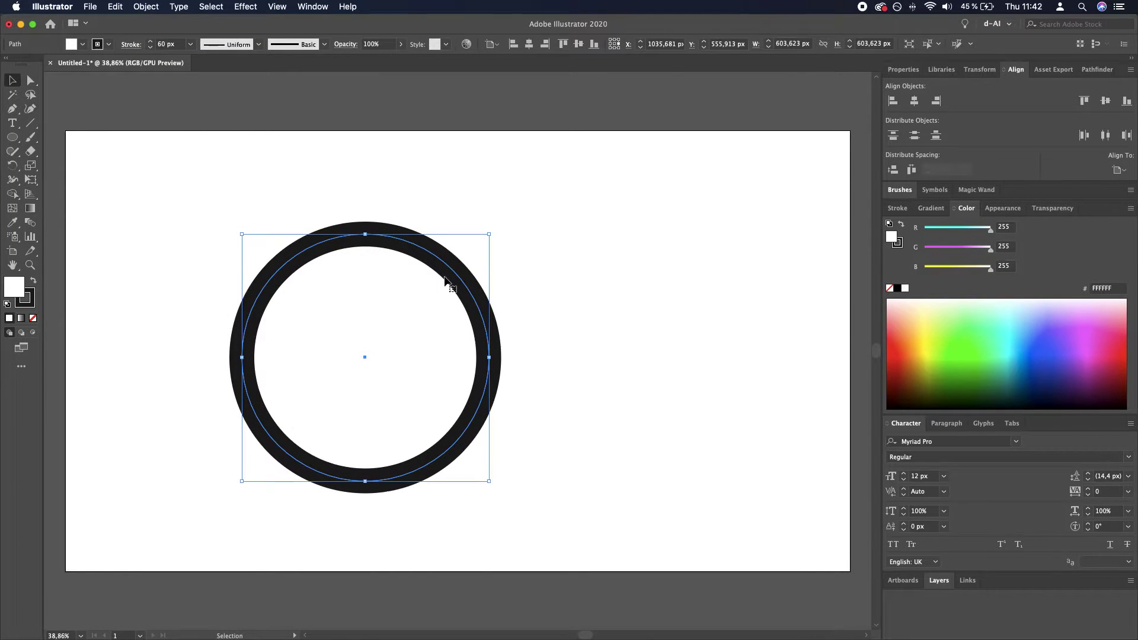
{"action": "left_click", "coordinate": [144, 7]}
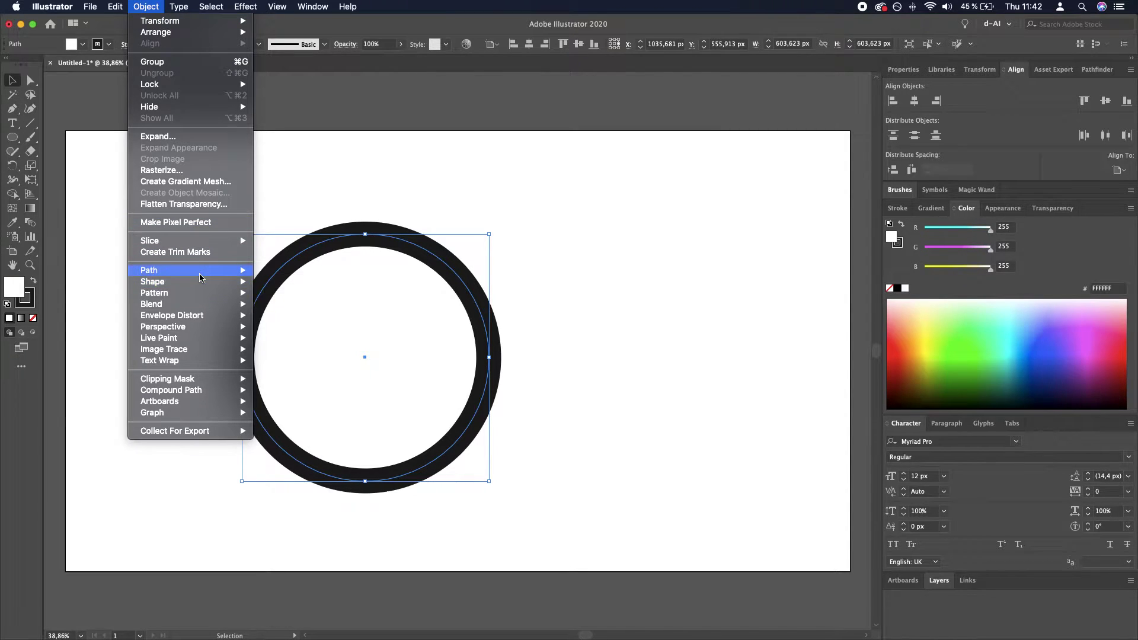
{"action": "mouse_move", "coordinate": [199, 274]}
{"action": "left_click", "coordinate": [301, 352]}
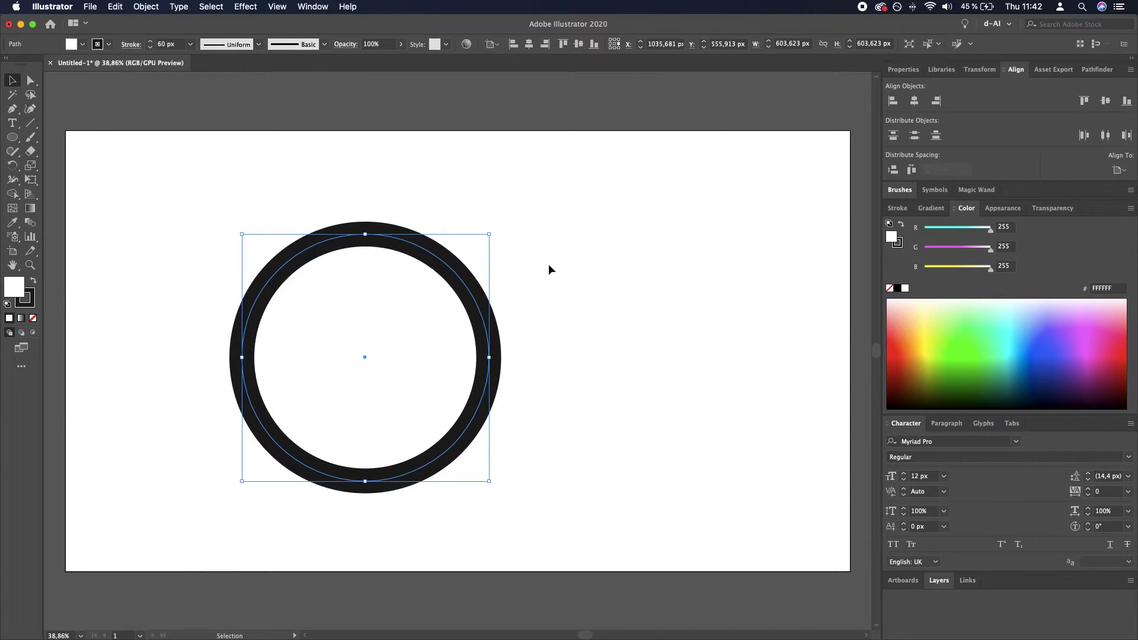
{"action": "key", "text": "a"}
{"action": "key", "text": "v"}
{"action": "left_click", "coordinate": [532, 258]}
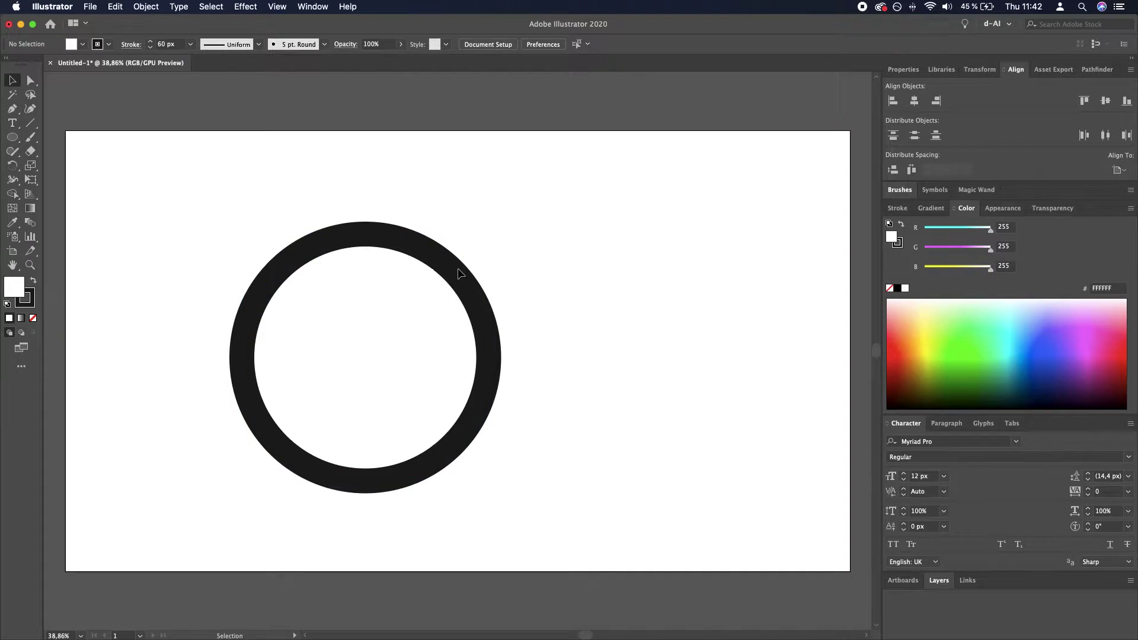
Step: Zoom in on the ring and select it
{"action": "key", "text": "super+equal"}
{"action": "key", "text": "super+equal"}
{"action": "left_click_drag", "start_coordinate": [362, 281], "coordinate": [438, 246]}
{"action": "key", "text": "super+minus"}
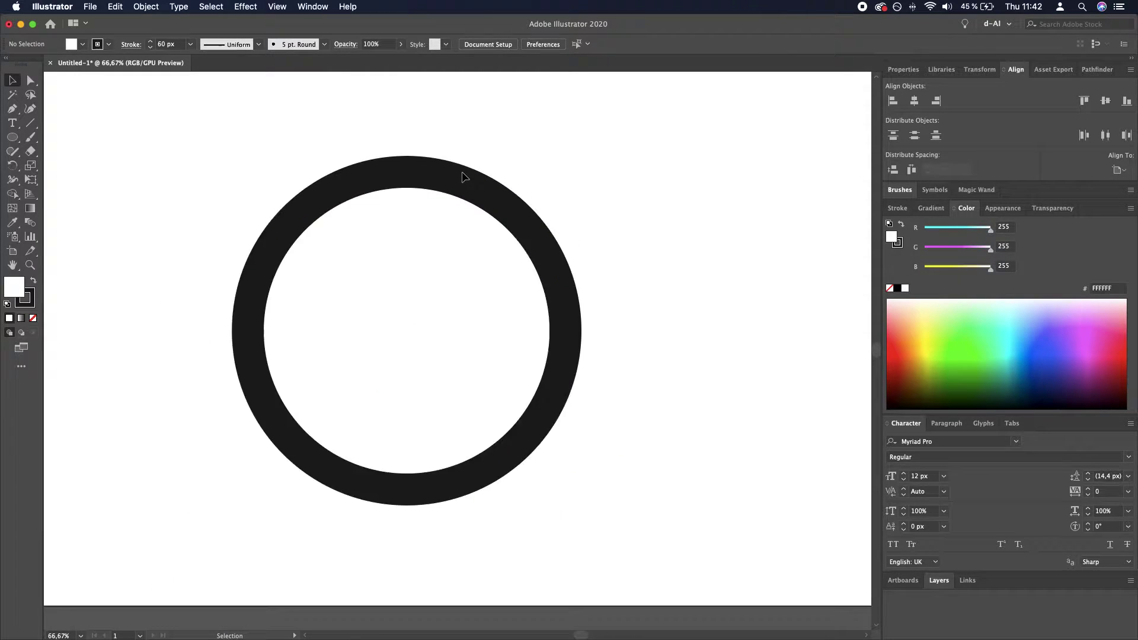
{"action": "key", "text": "super+minus"}
{"action": "key", "text": "super+equal"}
{"action": "key", "text": "super+equal"}
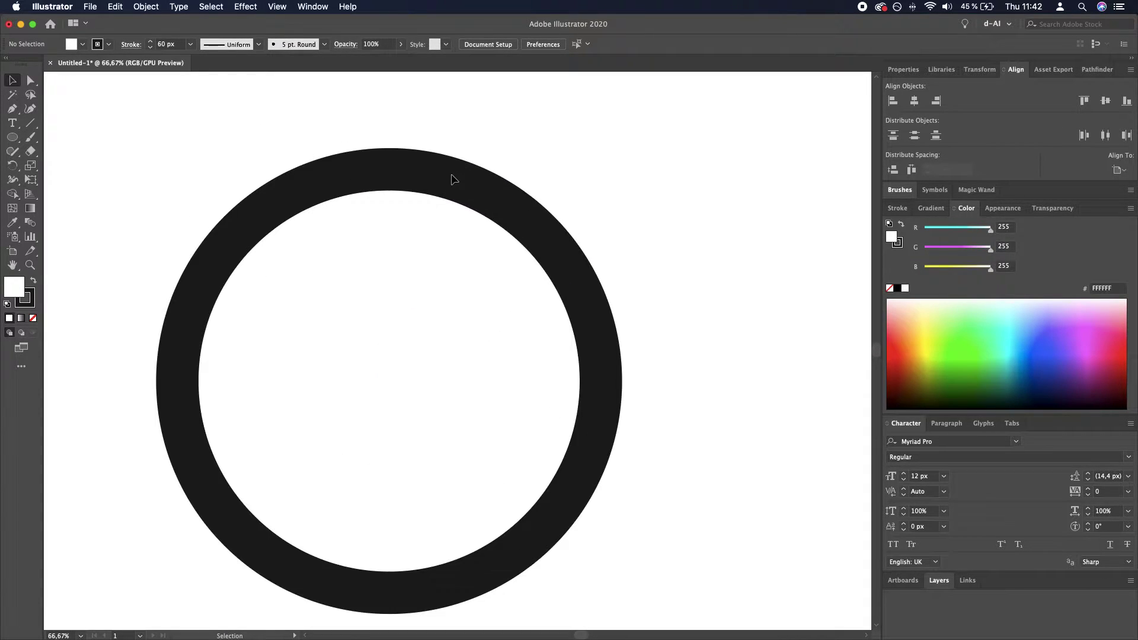
{"action": "left_click", "coordinate": [32, 82]}
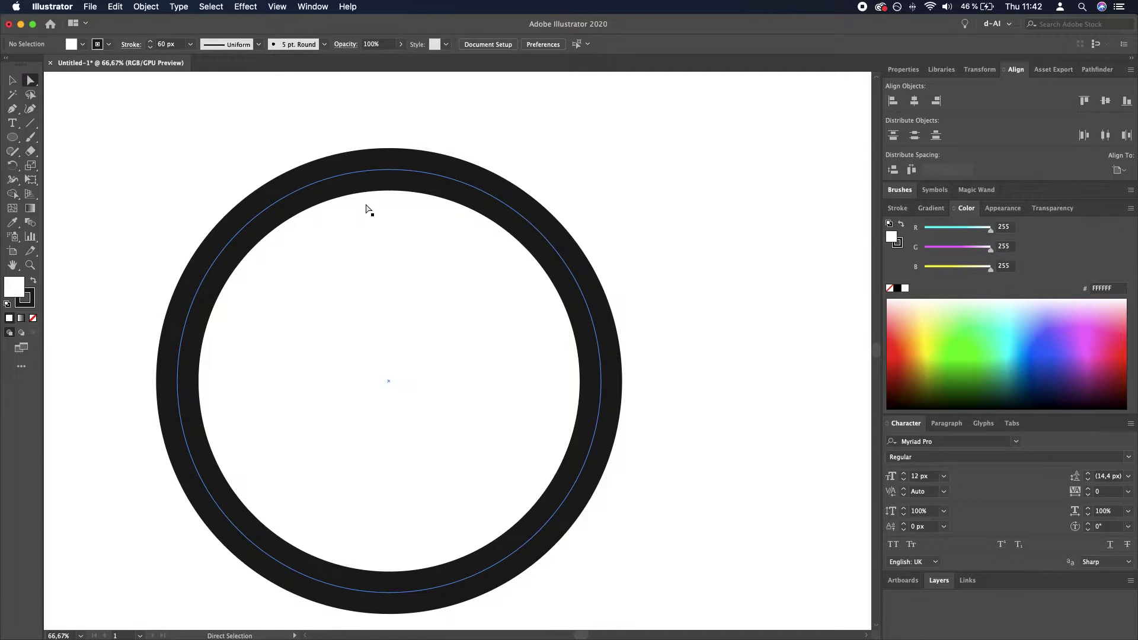
{"action": "key", "text": "v"}
{"action": "left_click", "coordinate": [366, 179]}
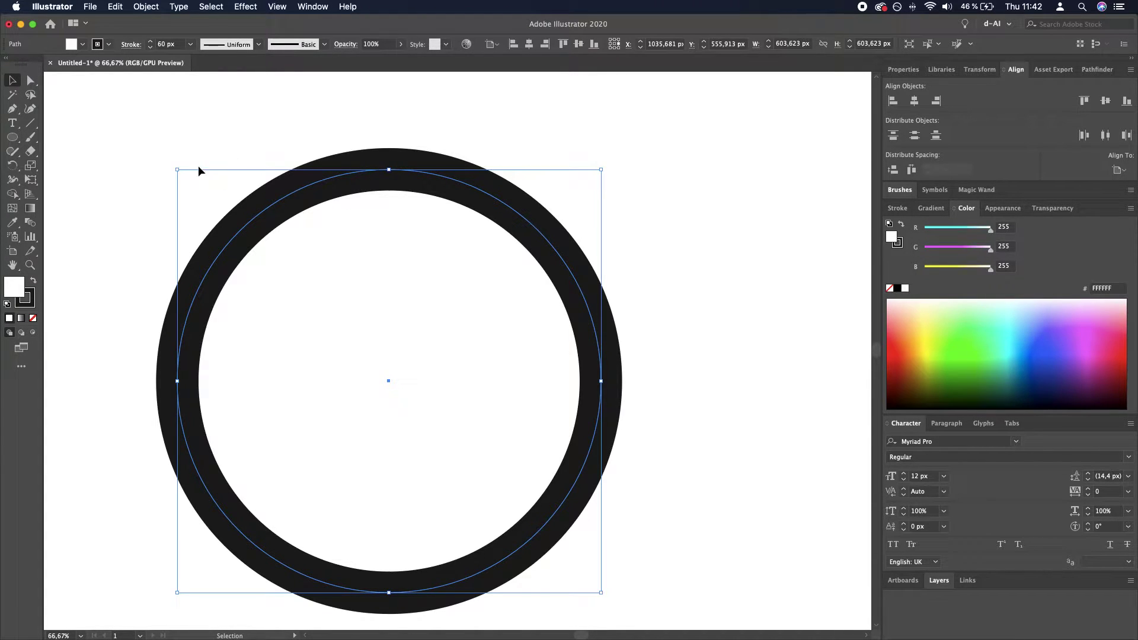
Step: Marquee the ring's lower anchor points with Direct Selection and delete them, keeping the top arc
{"action": "key", "text": "a"}
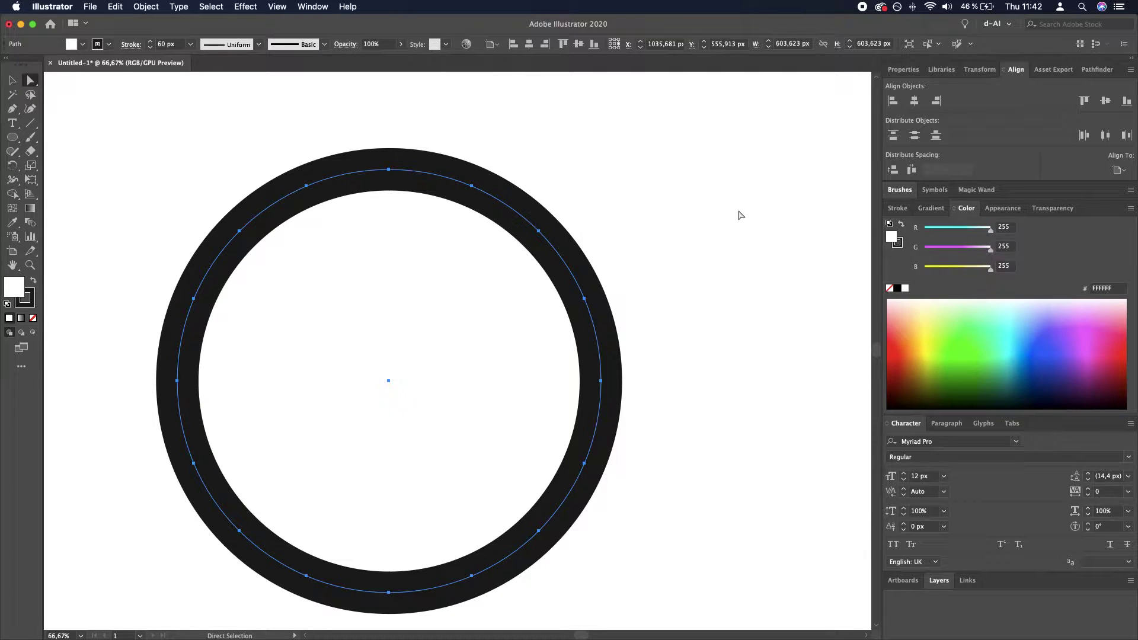
{"action": "left_click_drag", "start_coordinate": [751, 209], "coordinate": [113, 617]}
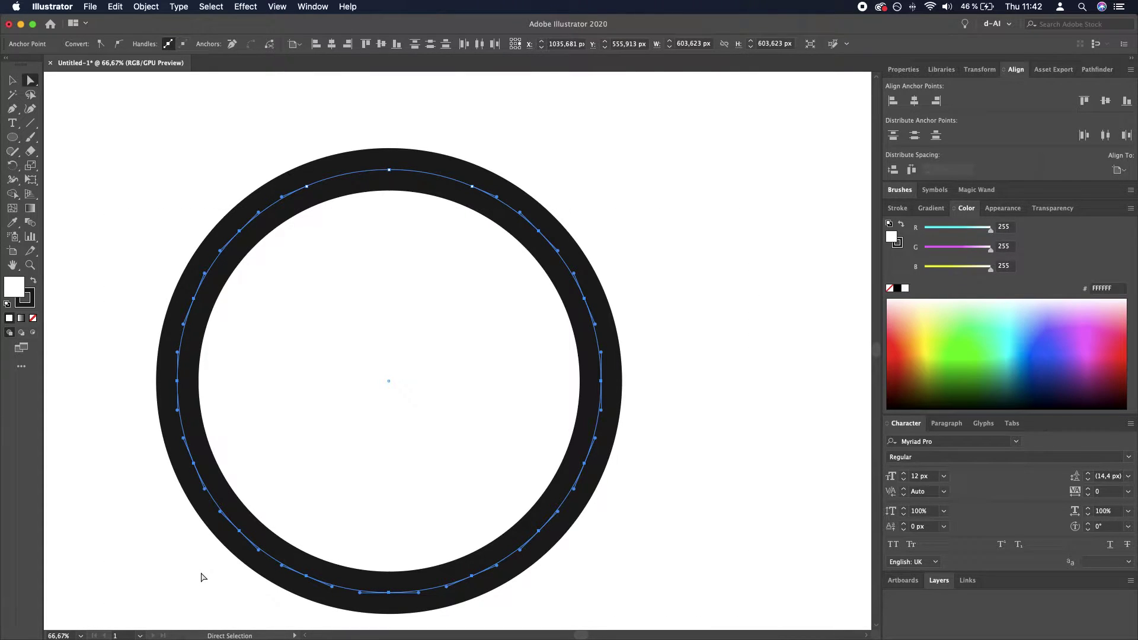
{"action": "key", "text": "Delete"}
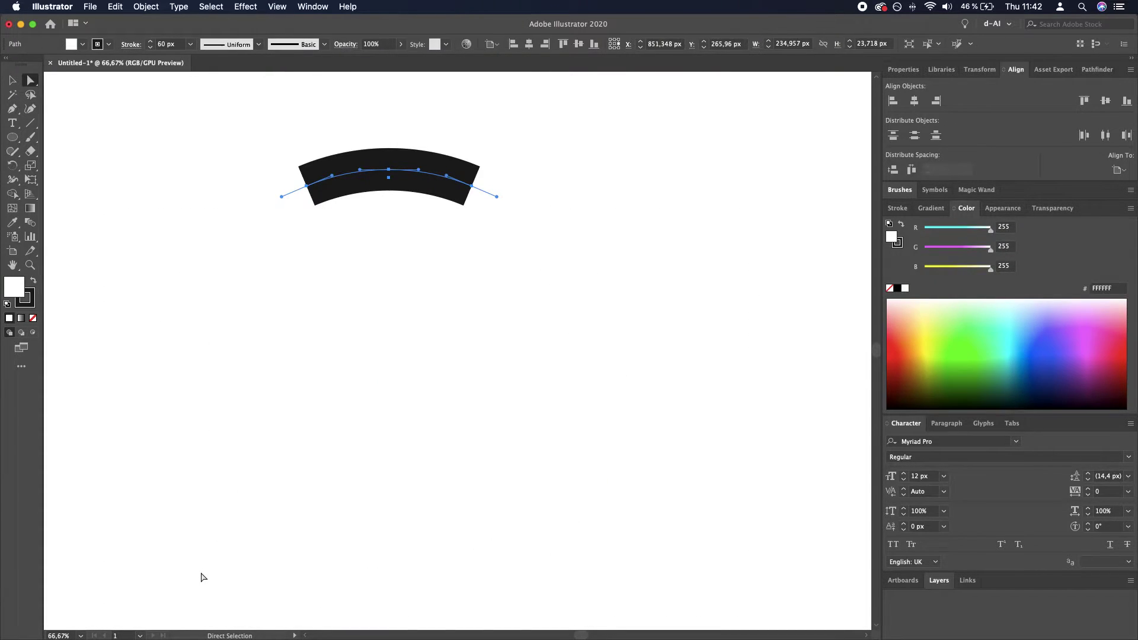
{"action": "key", "text": "v"}
{"action": "left_click", "coordinate": [425, 420]}
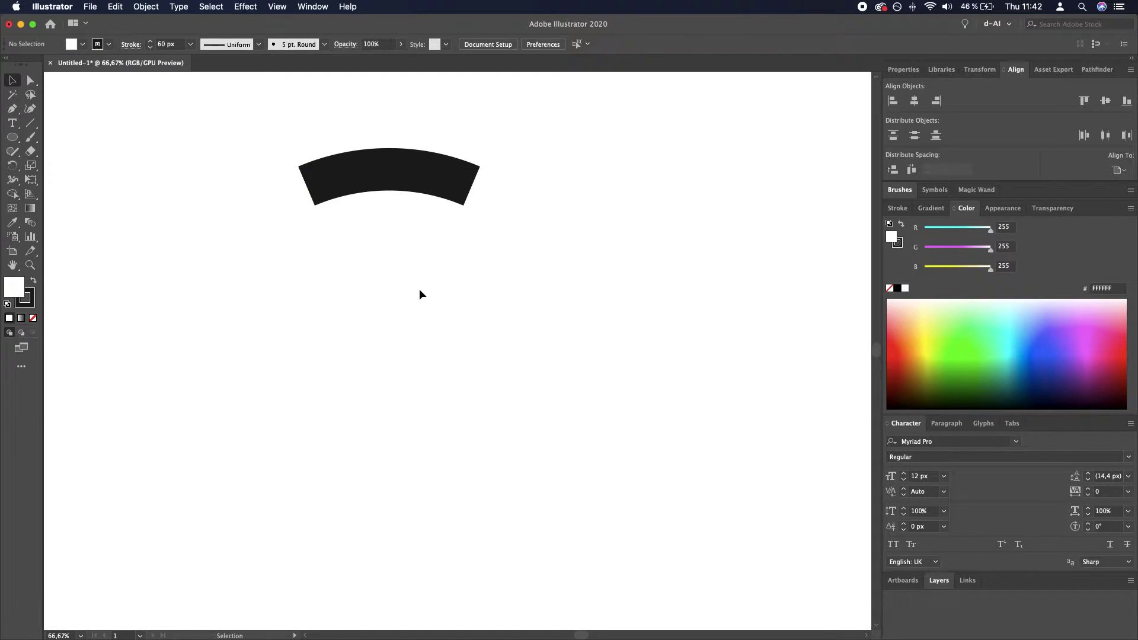
{"action": "scroll", "coordinate": [419, 295], "scroll_direction": "up", "scroll_amount": 2}
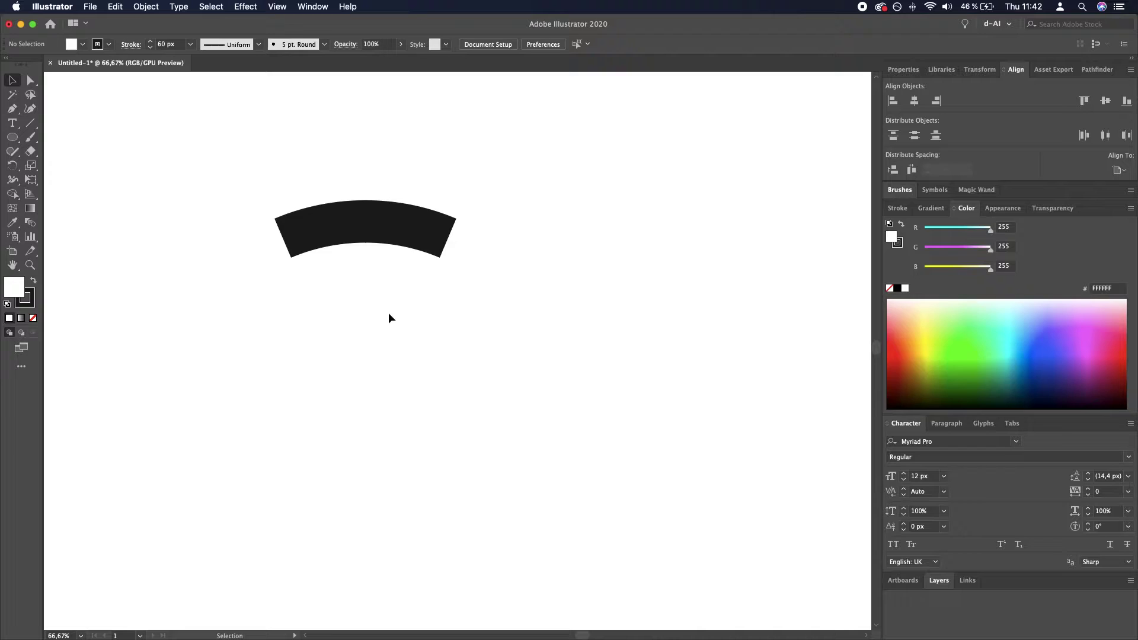
Step: Draw a rectangle to the right of the arc with the Rectangle tool
{"action": "left_click", "coordinate": [10, 139]}
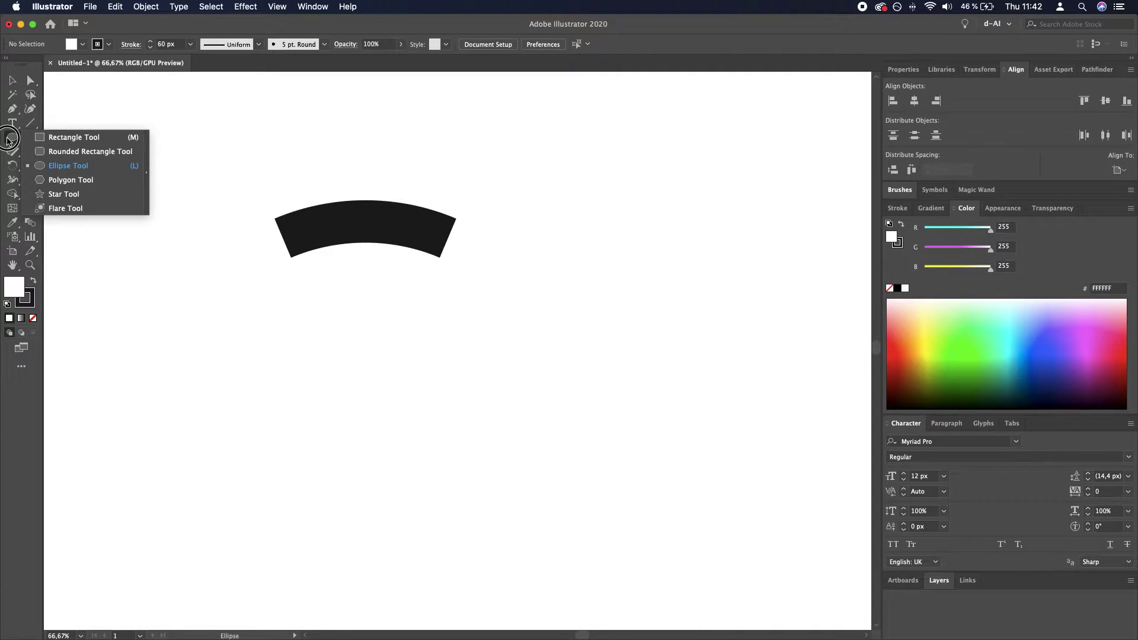
{"action": "left_click", "coordinate": [119, 137]}
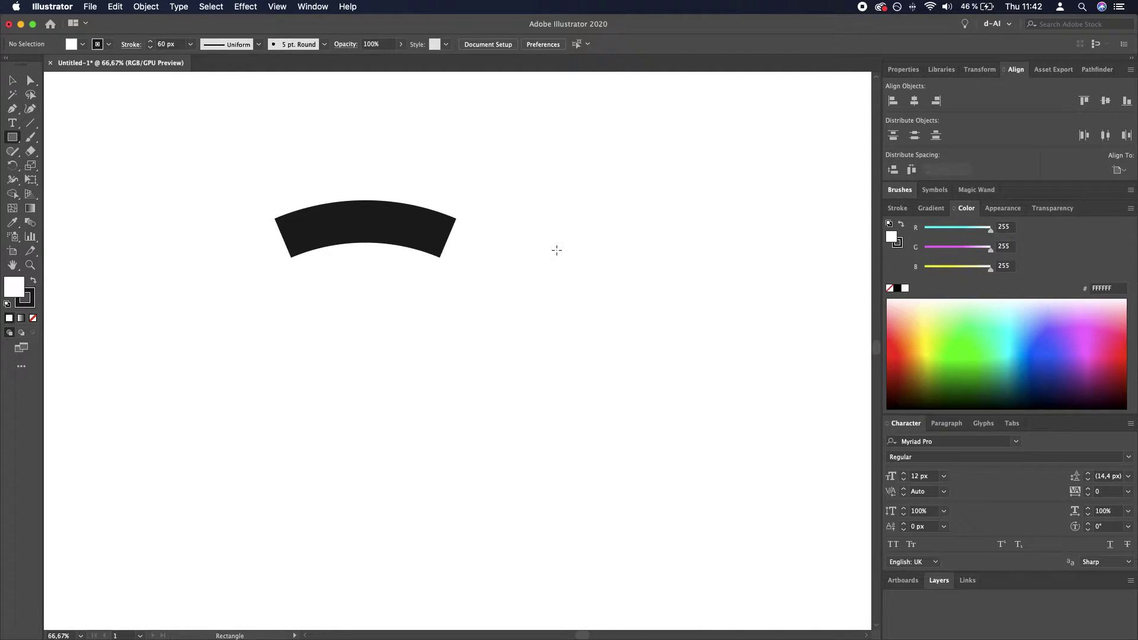
{"action": "left_click_drag", "start_coordinate": [556, 249], "coordinate": [649, 360]}
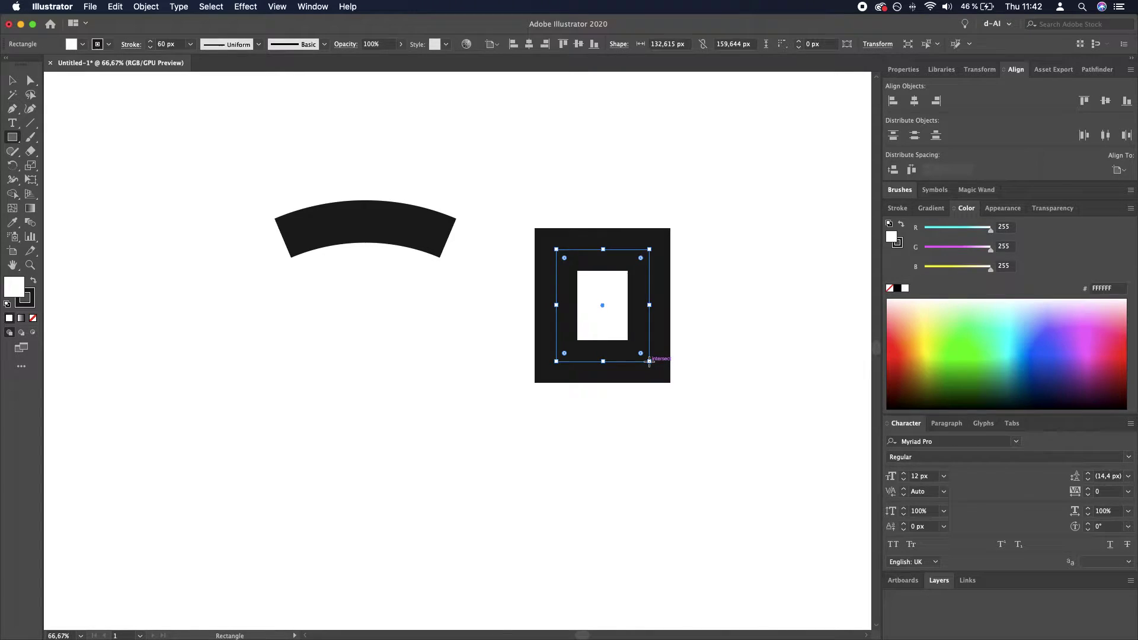
{"action": "key", "text": "v"}
{"action": "left_click", "coordinate": [684, 372]}
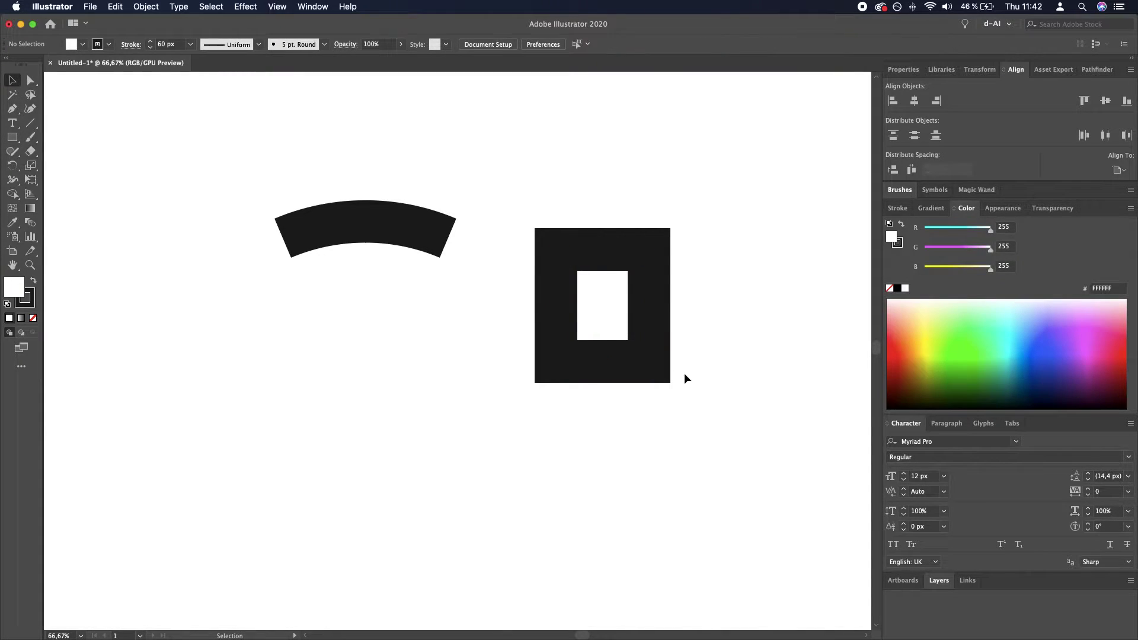
{"action": "left_click_drag", "start_coordinate": [710, 284], "coordinate": [616, 318]}
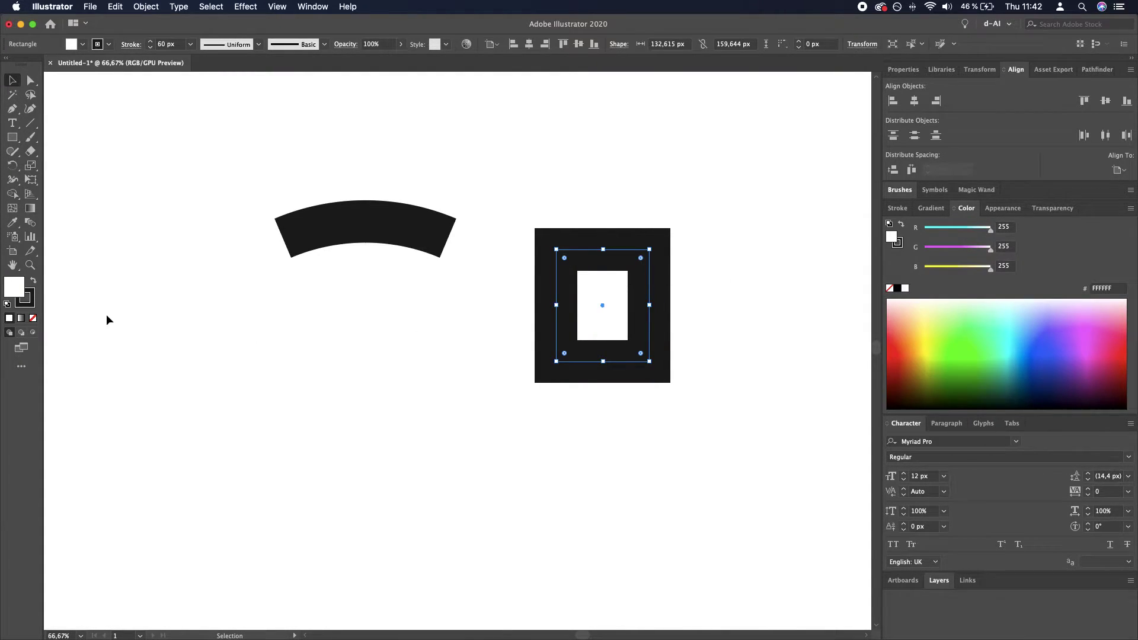
Step: Make the rectangle solid black with no stroke and move it down and left
{"action": "left_click", "coordinate": [32, 287]}
{"action": "left_click", "coordinate": [32, 302]}
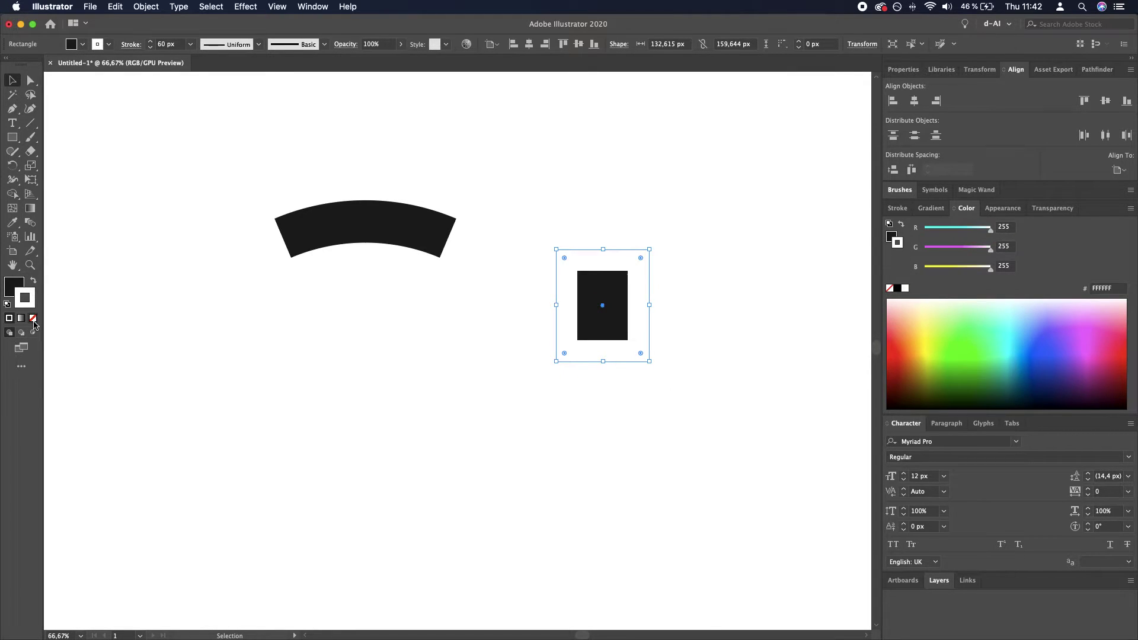
{"action": "left_click", "coordinate": [33, 319]}
{"action": "left_click", "coordinate": [600, 371]}
{"action": "left_click", "coordinate": [609, 329]}
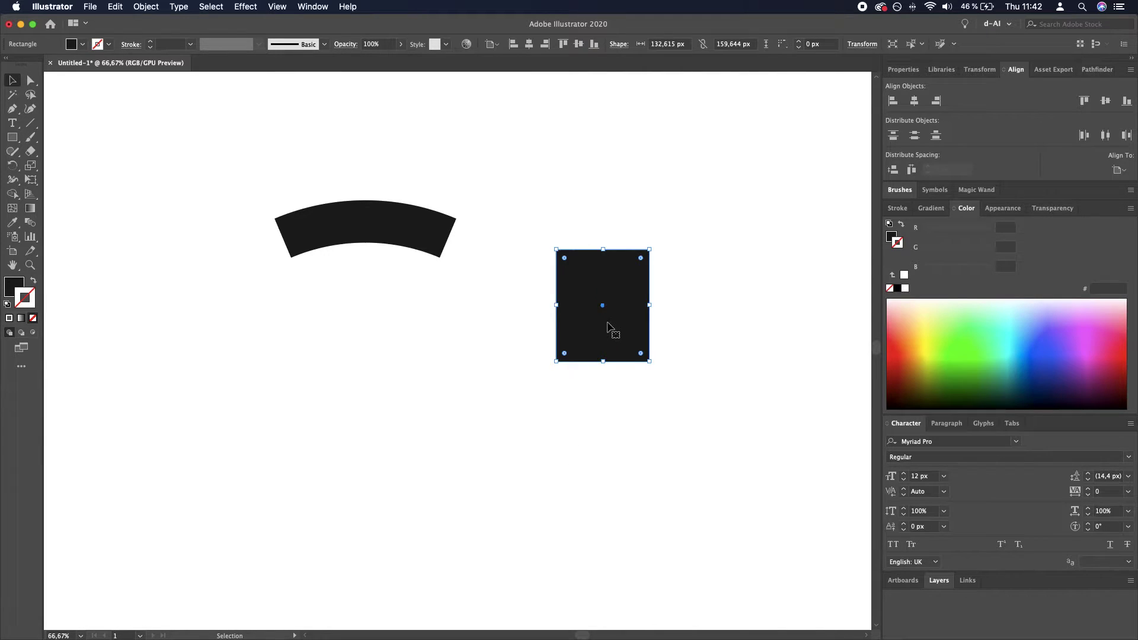
{"action": "left_click_drag", "start_coordinate": [607, 323], "coordinate": [384, 334]}
Step: Check the body rectangle's placement beneath the shoulder arc
{"action": "left_click", "coordinate": [563, 453]}
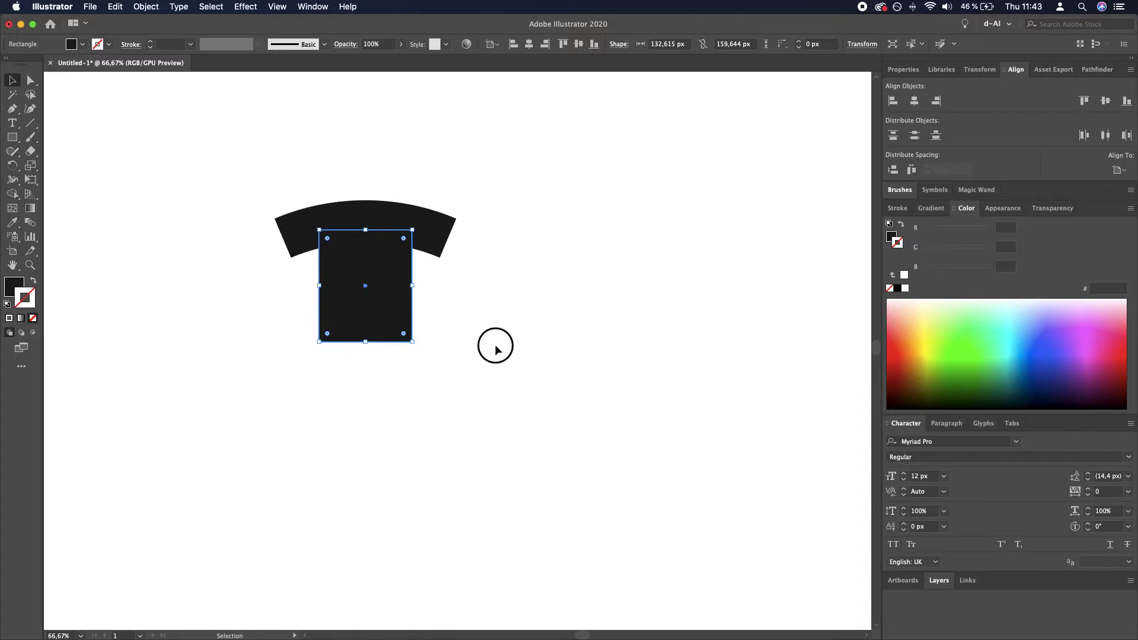
{"action": "left_click", "coordinate": [495, 347]}
{"action": "left_click", "coordinate": [363, 297]}
{"action": "scroll", "coordinate": [409, 226], "scroll_direction": "up", "scroll_amount": 1}
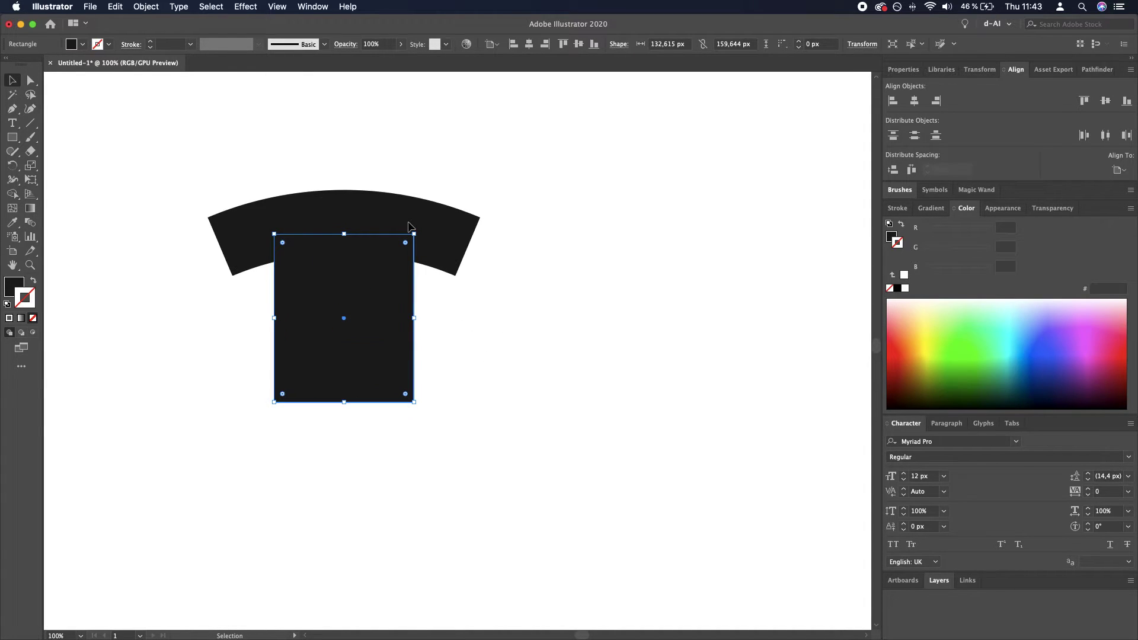
{"action": "scroll", "coordinate": [379, 237], "scroll_direction": "up", "scroll_amount": 1}
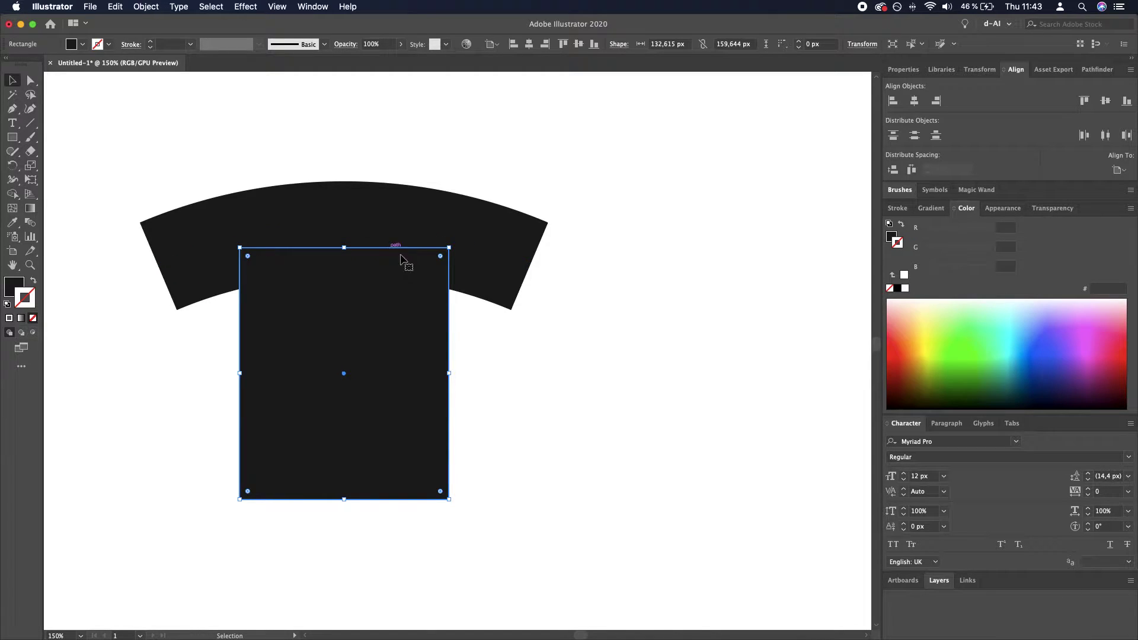
{"action": "left_click", "coordinate": [500, 255], "text": "shift"}
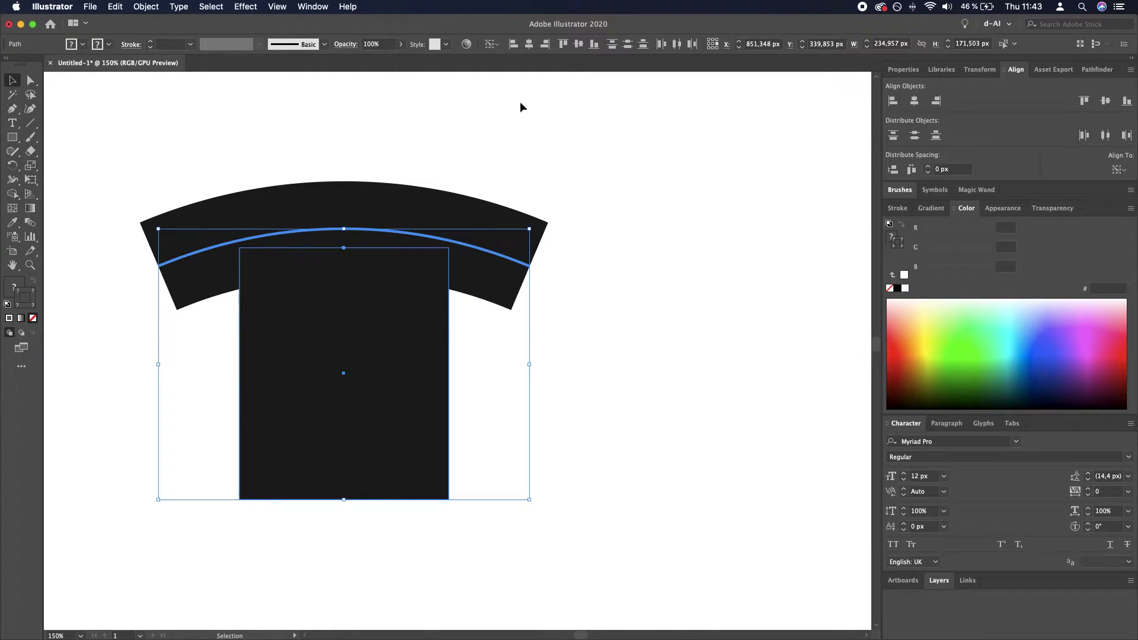
{"action": "left_click", "coordinate": [625, 318]}
{"action": "left_click", "coordinate": [407, 404]}
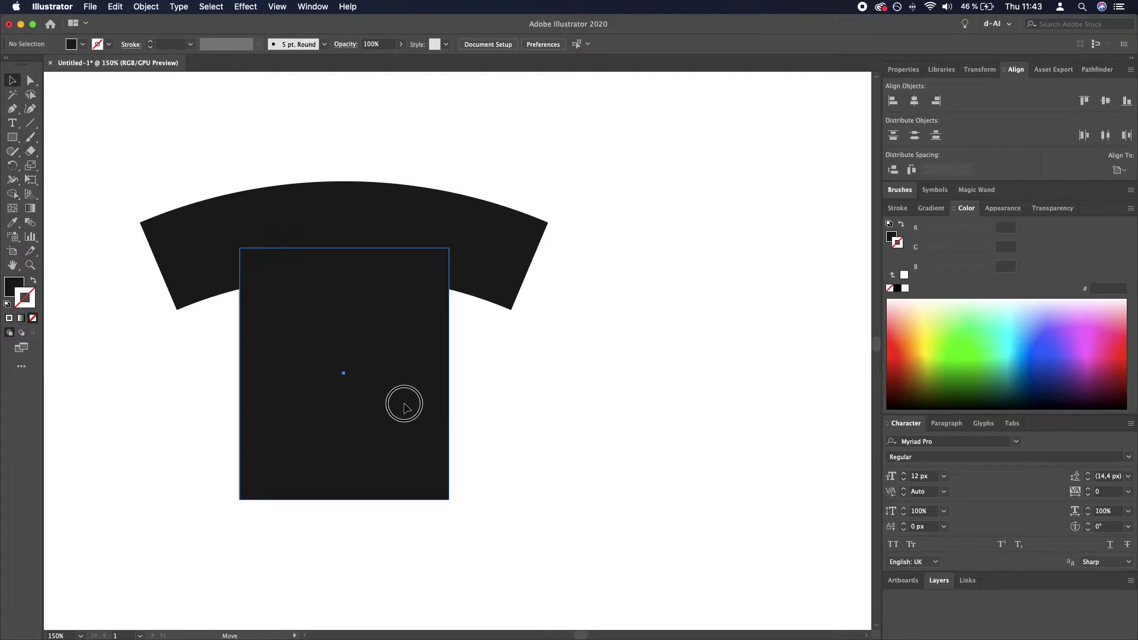
{"action": "scroll", "coordinate": [409, 391], "scroll_direction": "down", "scroll_amount": 2}
{"action": "scroll", "coordinate": [413, 386], "scroll_direction": "up", "scroll_amount": 2}
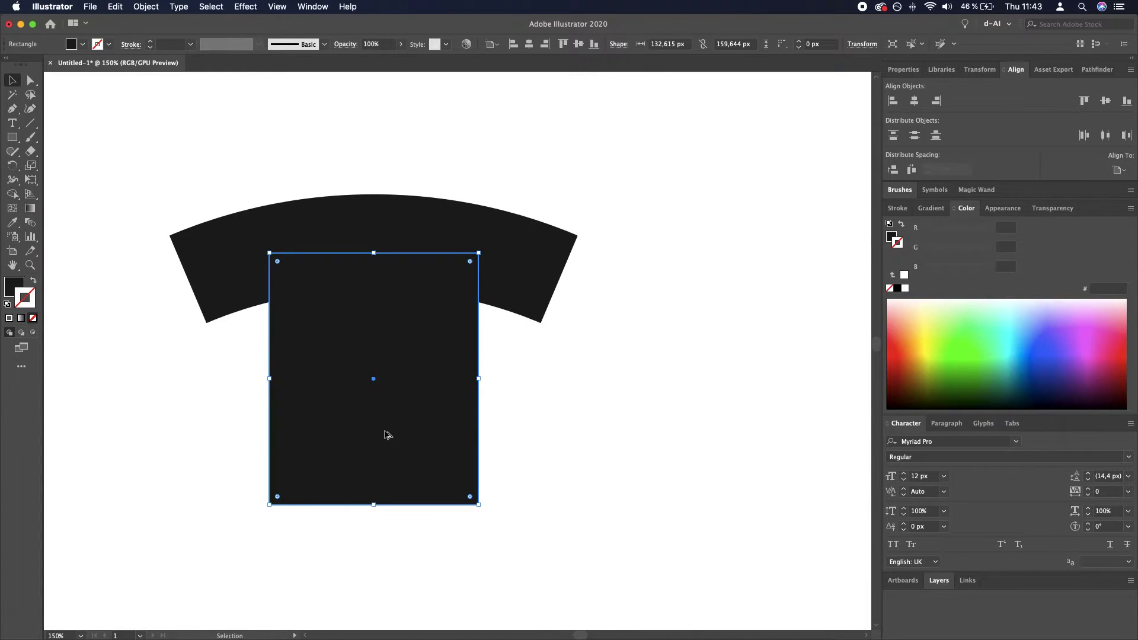
{"action": "left_click_drag", "start_coordinate": [376, 437], "coordinate": [415, 442]}
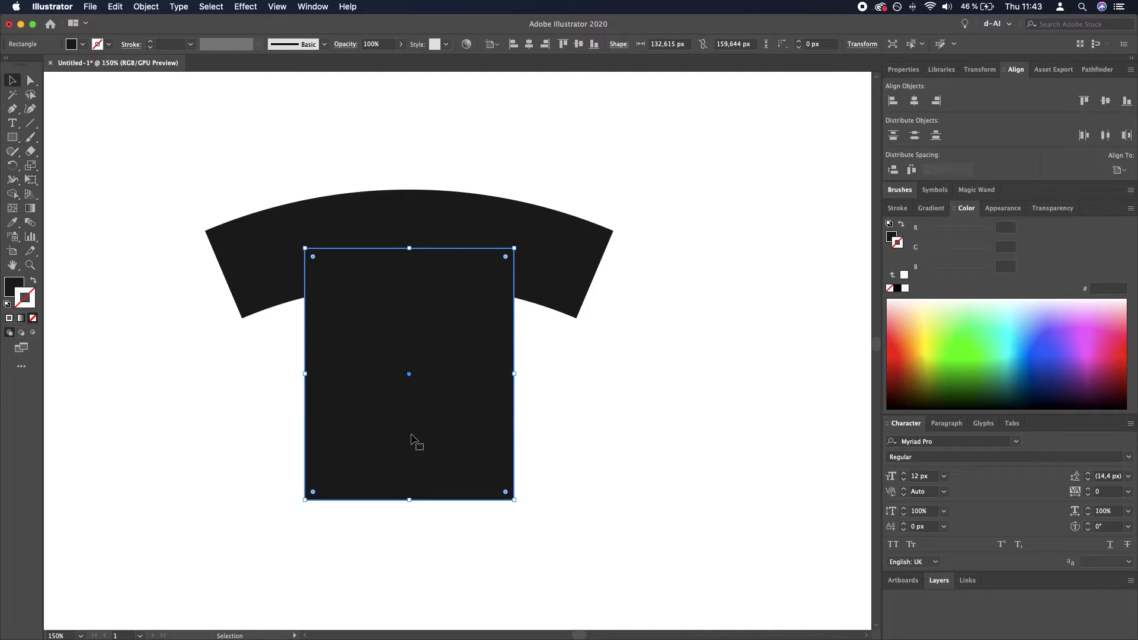
{"action": "scroll", "coordinate": [407, 462], "scroll_direction": "down", "scroll_amount": 4}
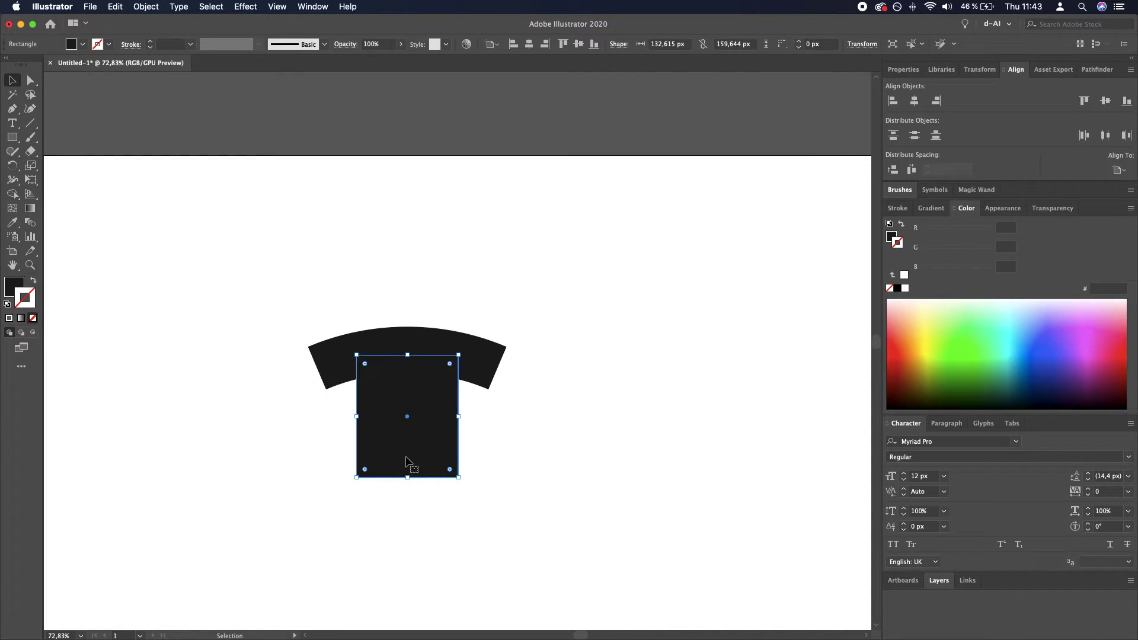
Step: Enlarge the body rectangle downward to about 152.792 × 183.935 px and narrow it slightly
{"action": "left_click_drag", "start_coordinate": [406, 478], "coordinate": [407, 496]}
{"action": "left_click", "coordinate": [528, 495]}
{"action": "left_click", "coordinate": [458, 451]}
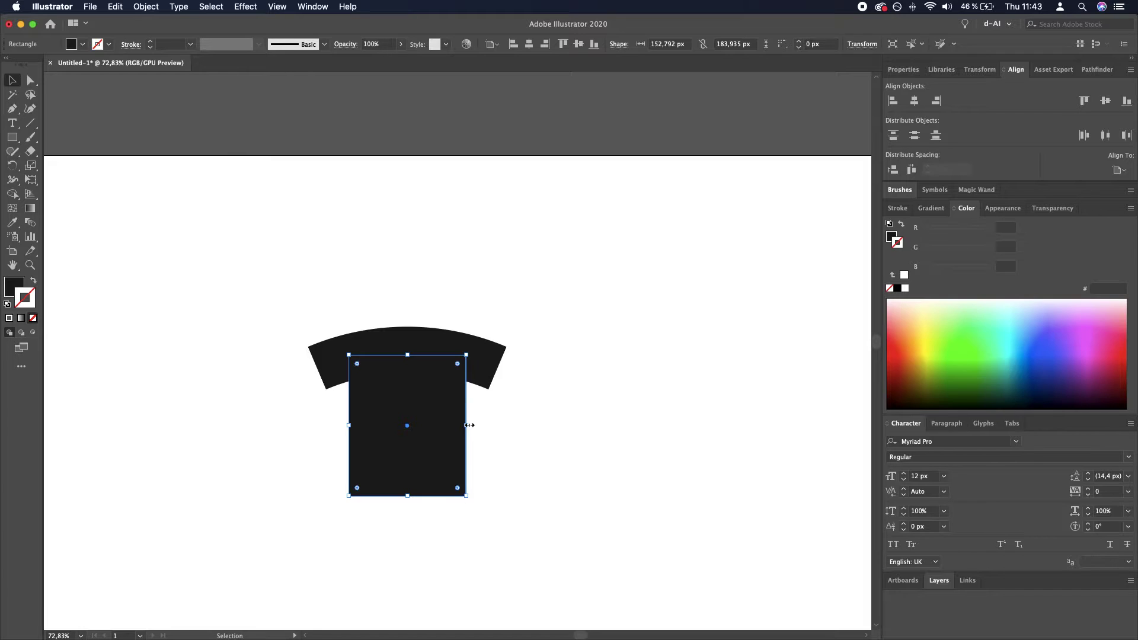
{"action": "left_click_drag", "start_coordinate": [469, 425], "coordinate": [464, 424]}
{"action": "left_click", "coordinate": [506, 445]}
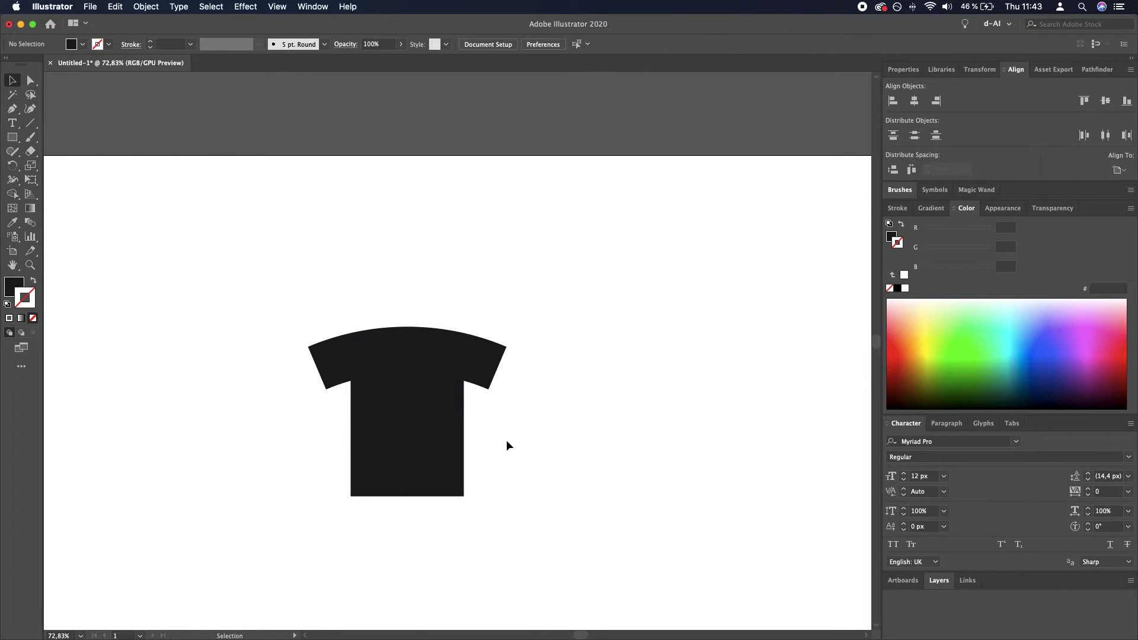
{"action": "left_click_drag", "start_coordinate": [552, 494], "coordinate": [586, 498]}
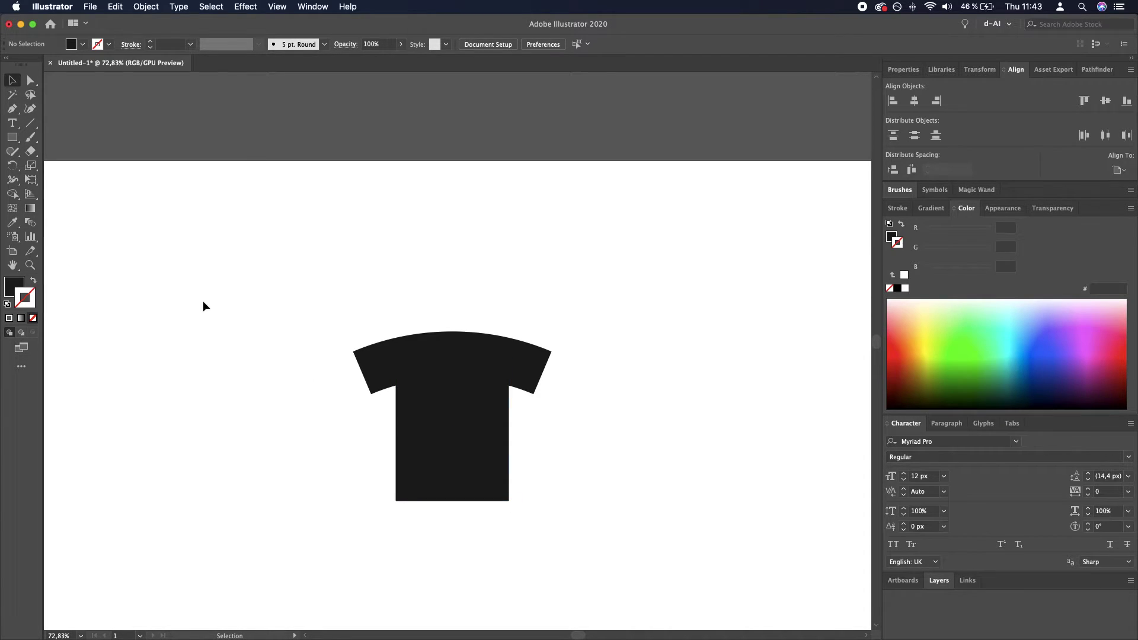
Step: Draw a circle above the T-shirt with a white fill and no stroke
{"action": "left_click_drag", "start_coordinate": [12, 137], "coordinate": [97, 167]}
{"action": "mouse_move", "coordinate": [357, 172]}
{"action": "left_mouse_down"}
{"action": "mouse_move", "coordinate": [480, 259]}
{"action": "mouse_move", "coordinate": [498, 249]}
{"action": "mouse_move", "coordinate": [480, 280]}
{"action": "left_mouse_up"}
{"action": "key", "text": "v"}
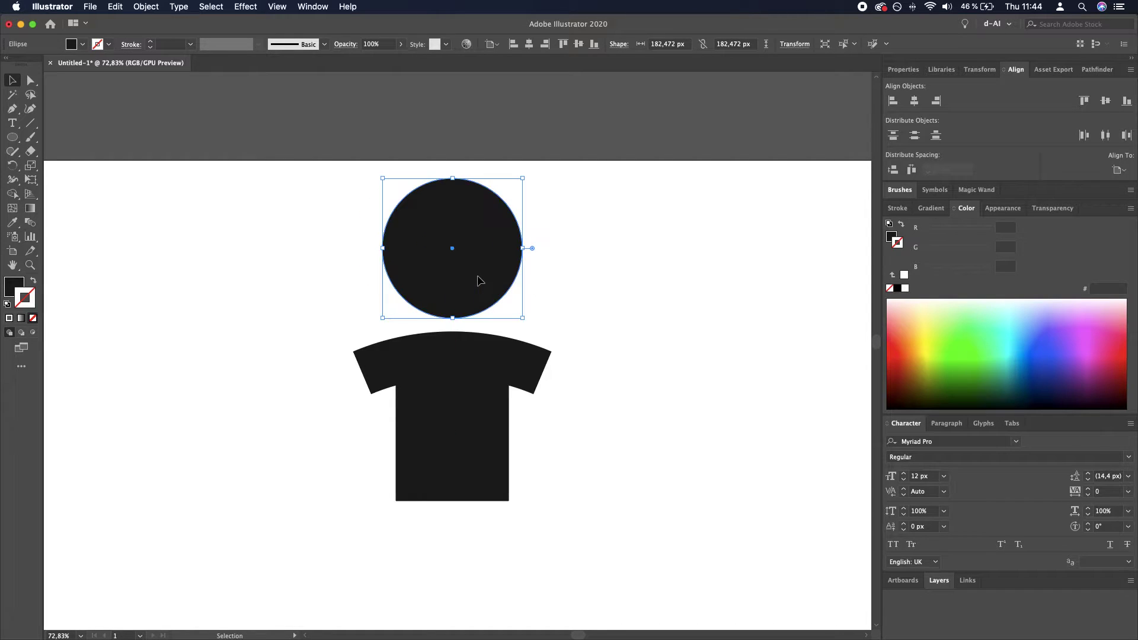
{"action": "left_click", "coordinate": [907, 291]}
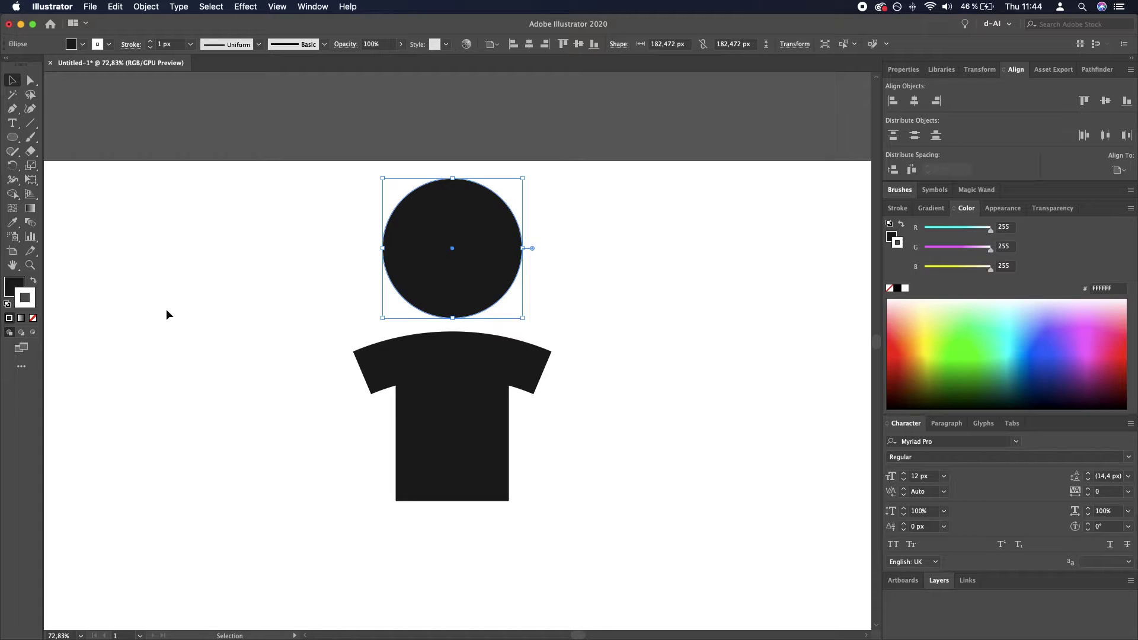
{"action": "key", "text": "slash"}
{"action": "left_click", "coordinate": [10, 294]}
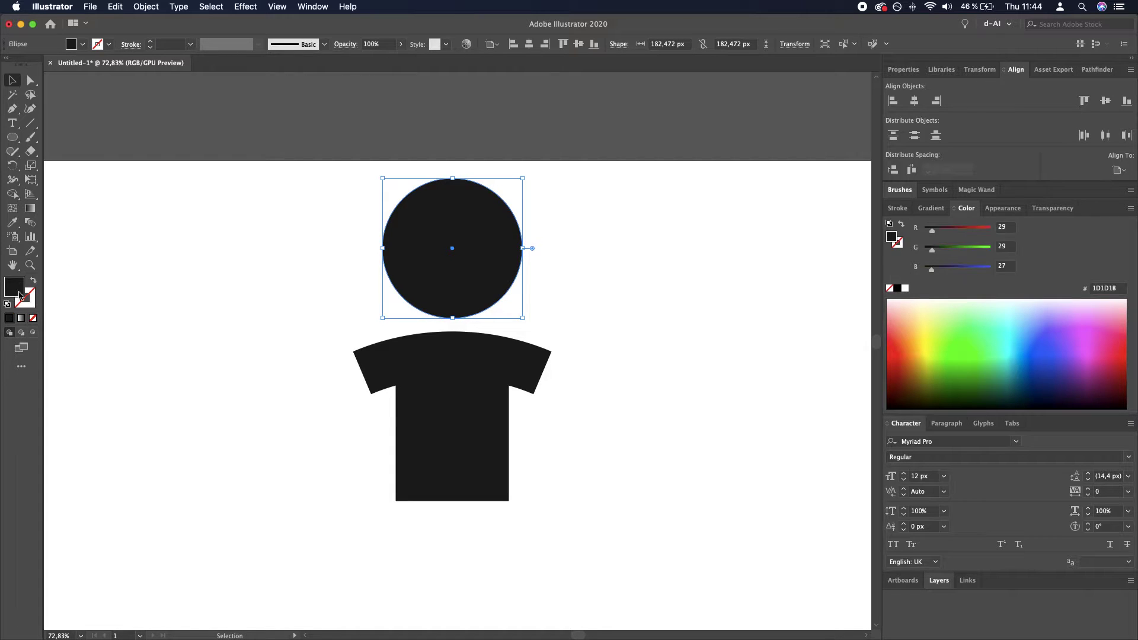
{"action": "left_click", "coordinate": [906, 290]}
Step: Set the white circle's opacity to 50%
{"action": "left_click", "coordinate": [563, 263]}
{"action": "left_click", "coordinate": [481, 254]}
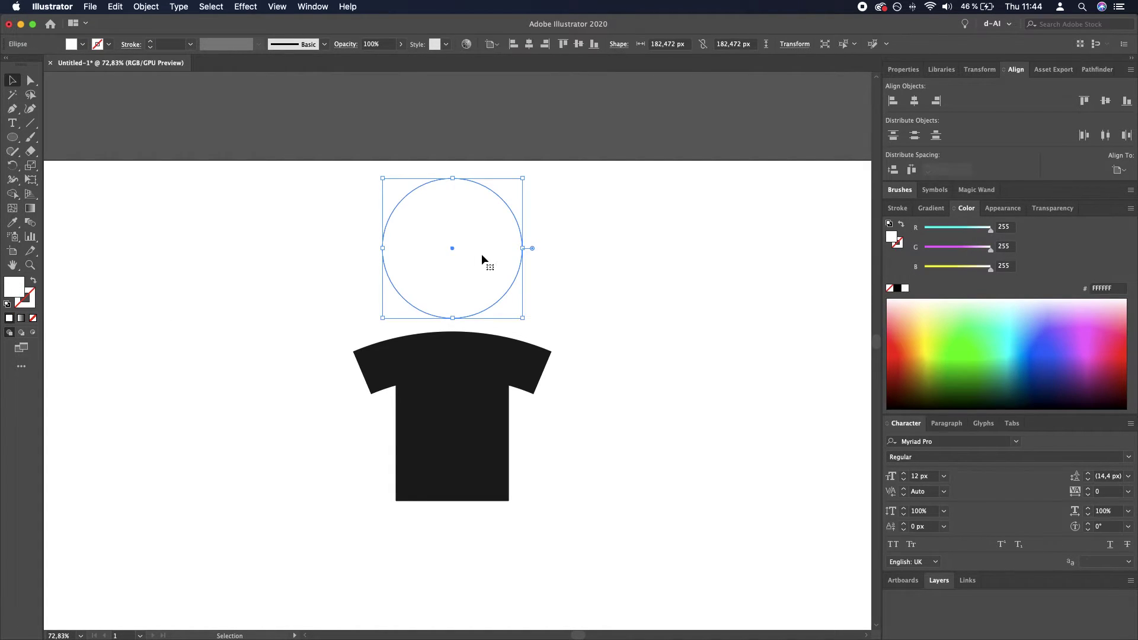
{"action": "left_click", "coordinate": [374, 45]}
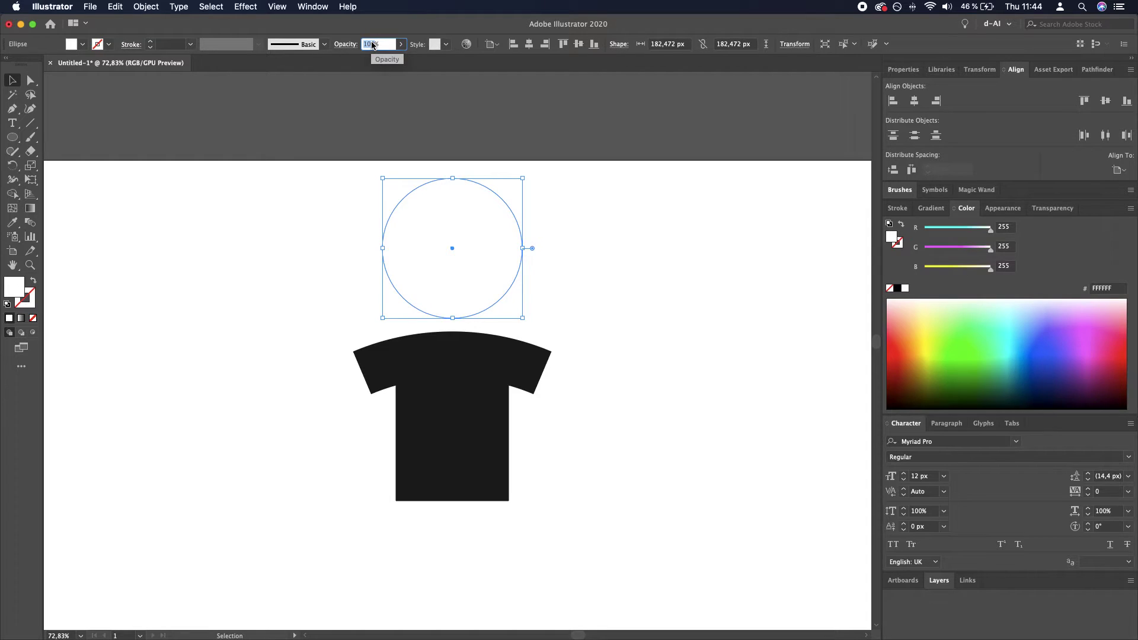
{"action": "type", "text": "50"}
{"action": "key", "text": "Return"}
Step: Move the circle down onto the T-shirt's neckline
{"action": "left_click", "coordinate": [567, 283]}
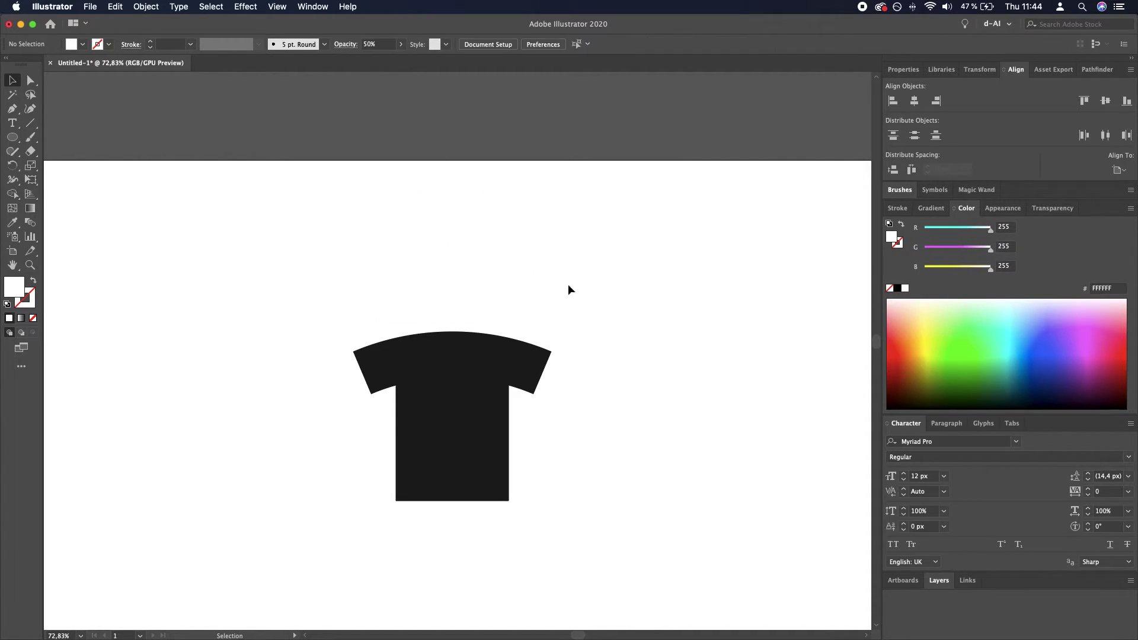
{"action": "left_click", "coordinate": [490, 279]}
{"action": "left_click", "coordinate": [147, 9]}
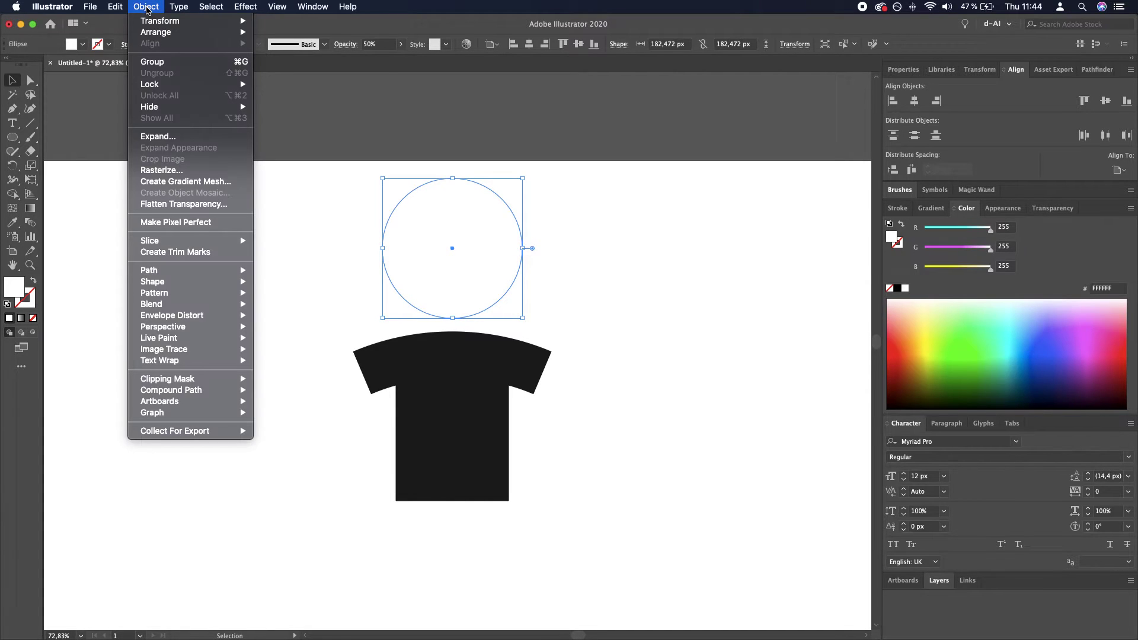
{"action": "mouse_move", "coordinate": [196, 36]}
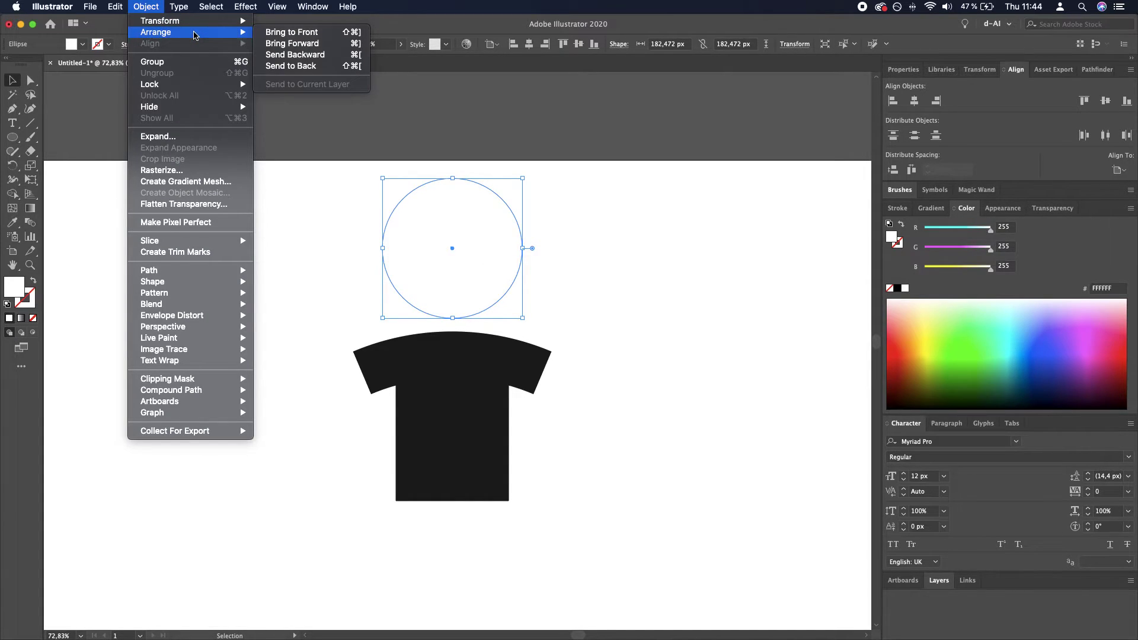
{"action": "left_click", "coordinate": [310, 228]}
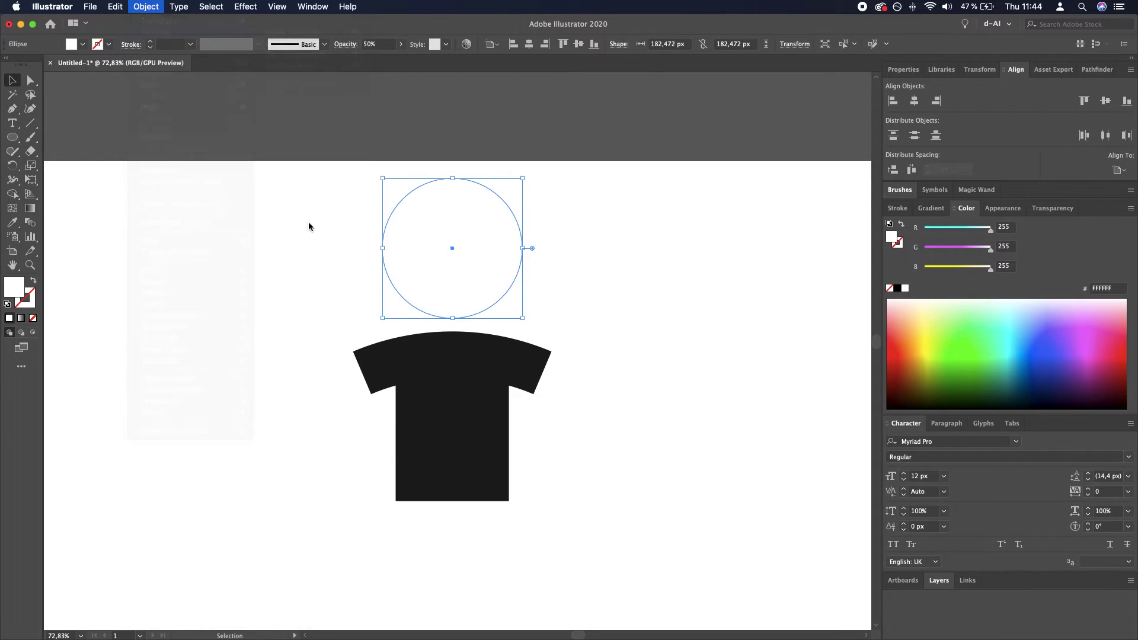
{"action": "left_click_drag", "start_coordinate": [494, 247], "coordinate": [498, 301]}
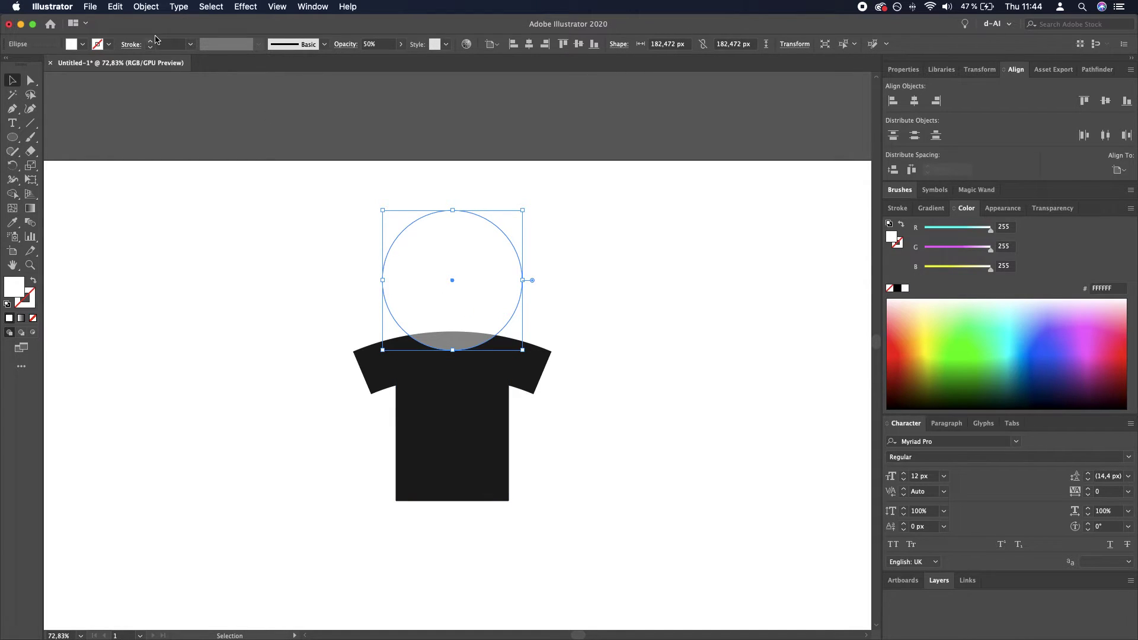
Step: Use Object > Arrange > Bring Forward to put the circle in front of the T-shirt
{"action": "left_click", "coordinate": [146, 6]}
{"action": "mouse_move", "coordinate": [155, 32]}
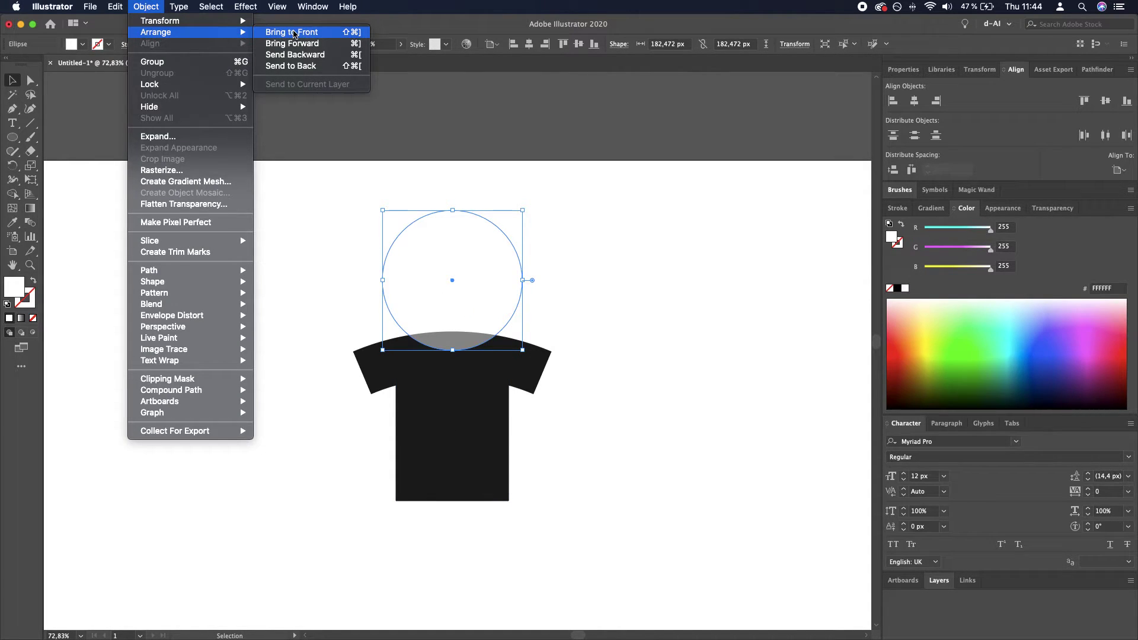
{"action": "left_click", "coordinate": [304, 45]}
{"action": "left_click", "coordinate": [513, 308]}
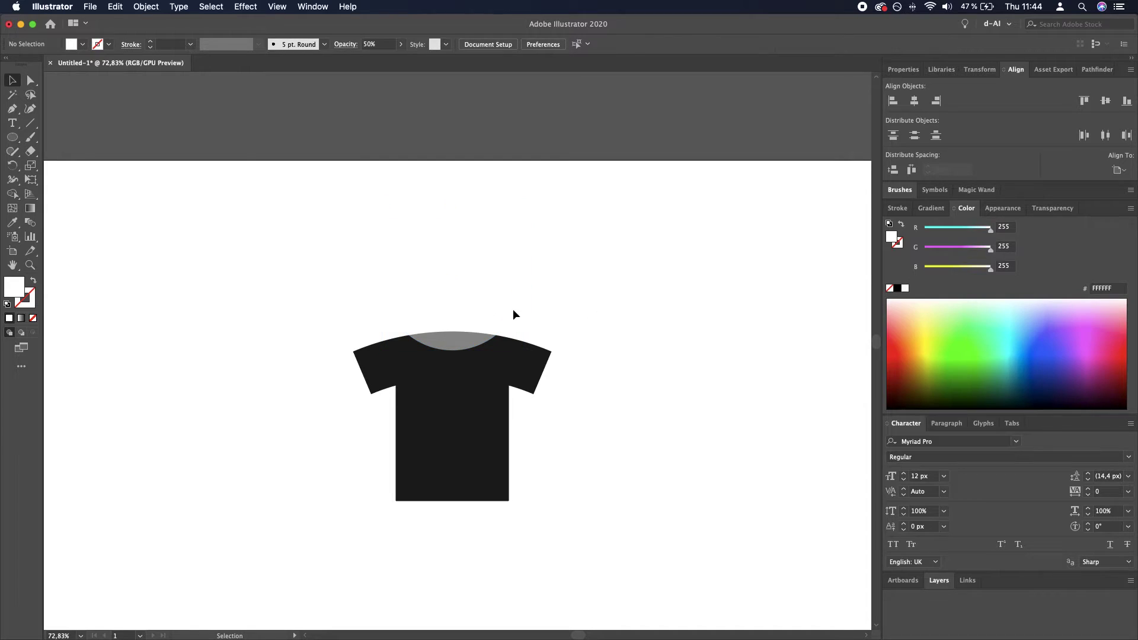
{"action": "left_click", "coordinate": [469, 312]}
{"action": "key", "text": "super+1"}
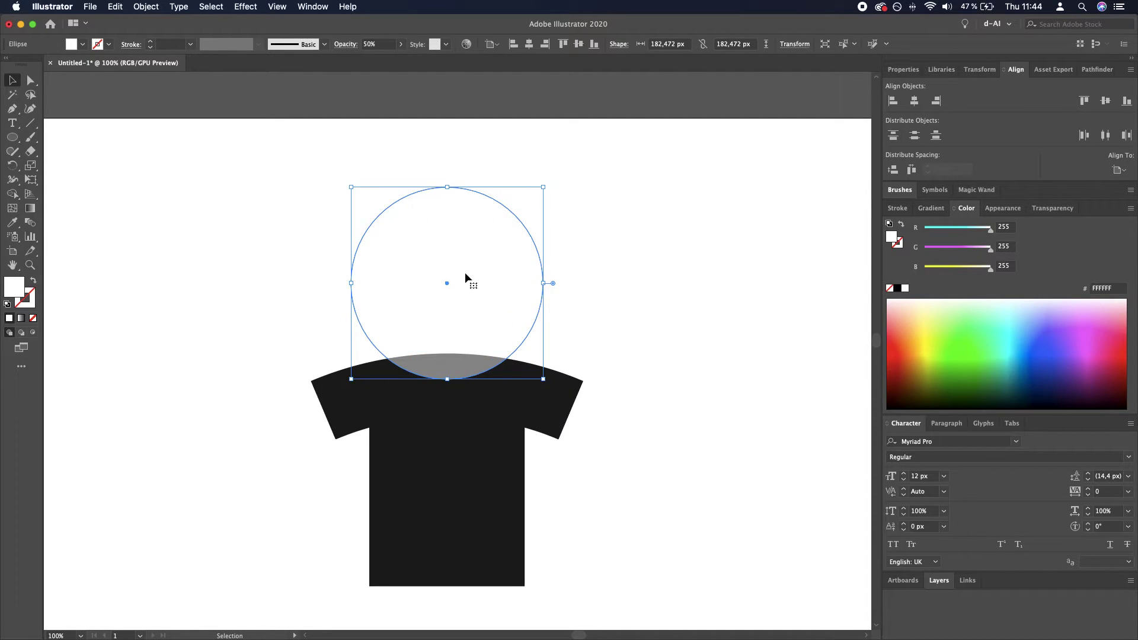
Step: Shrink the circle proportionally by dragging its top bounding-box handle
{"action": "left_click", "coordinate": [486, 314], "text": "super"}
{"action": "left_click_drag", "start_coordinate": [491, 304], "coordinate": [476, 285]}
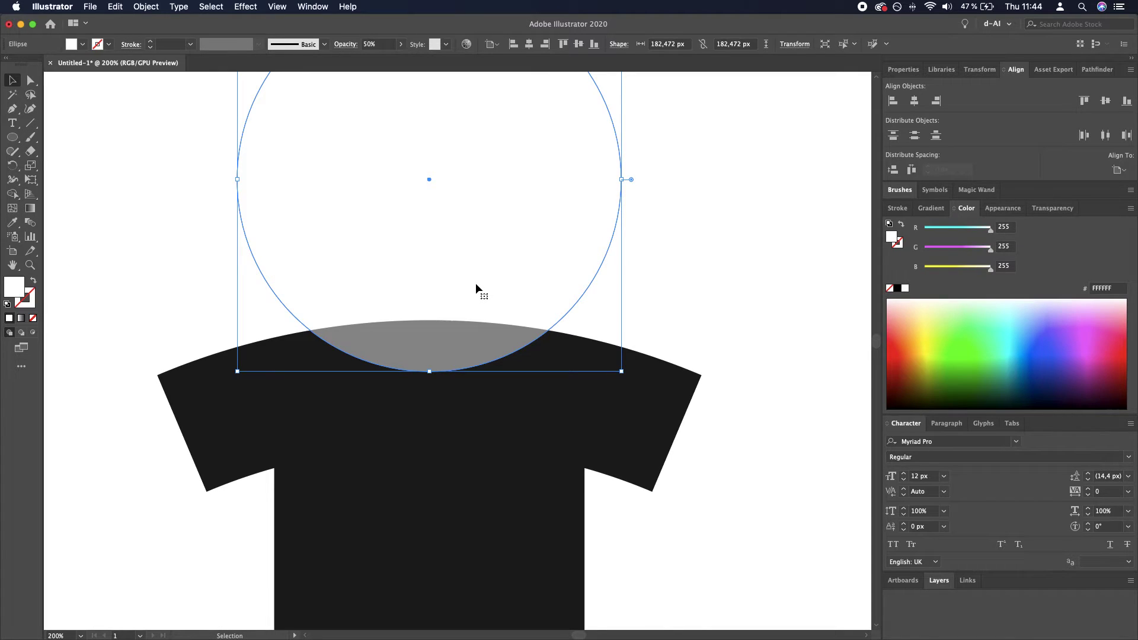
{"action": "key", "text": "super+1"}
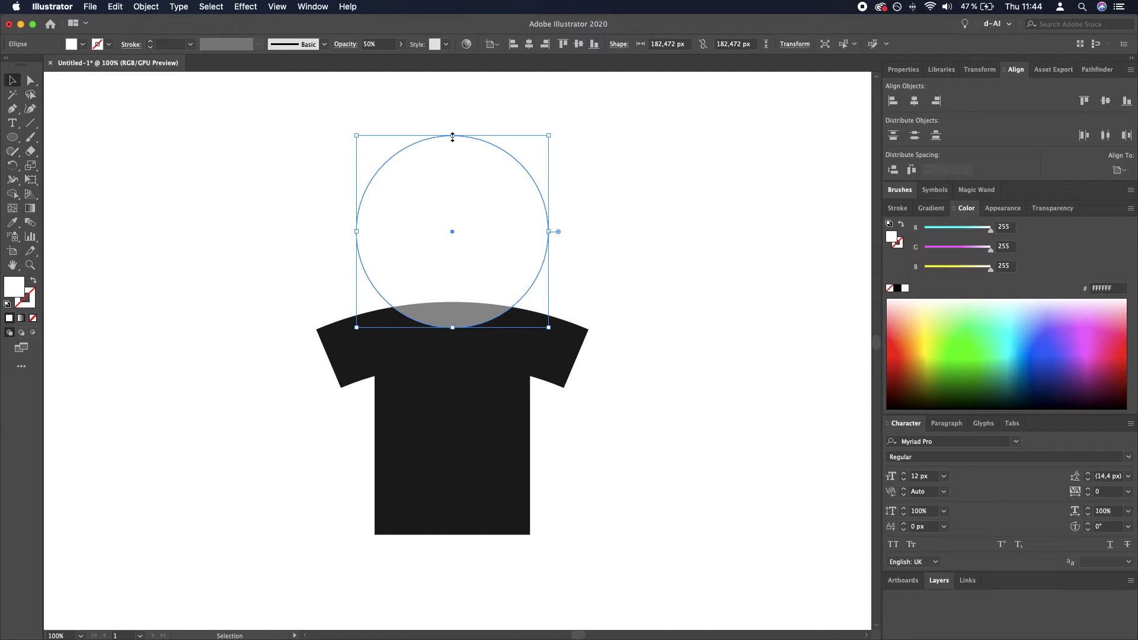
{"action": "left_click_drag", "start_coordinate": [453, 137], "coordinate": [452, 232]}
{"action": "left_click", "coordinate": [567, 237]}
{"action": "left_click", "coordinate": [471, 249]}
Step: Move the circle onto the collar and resize it to about 104 px
{"action": "left_click", "coordinate": [614, 245]}
{"action": "left_click", "coordinate": [448, 236]}
{"action": "left_click", "coordinate": [573, 281]}
{"action": "left_click", "coordinate": [486, 307]}
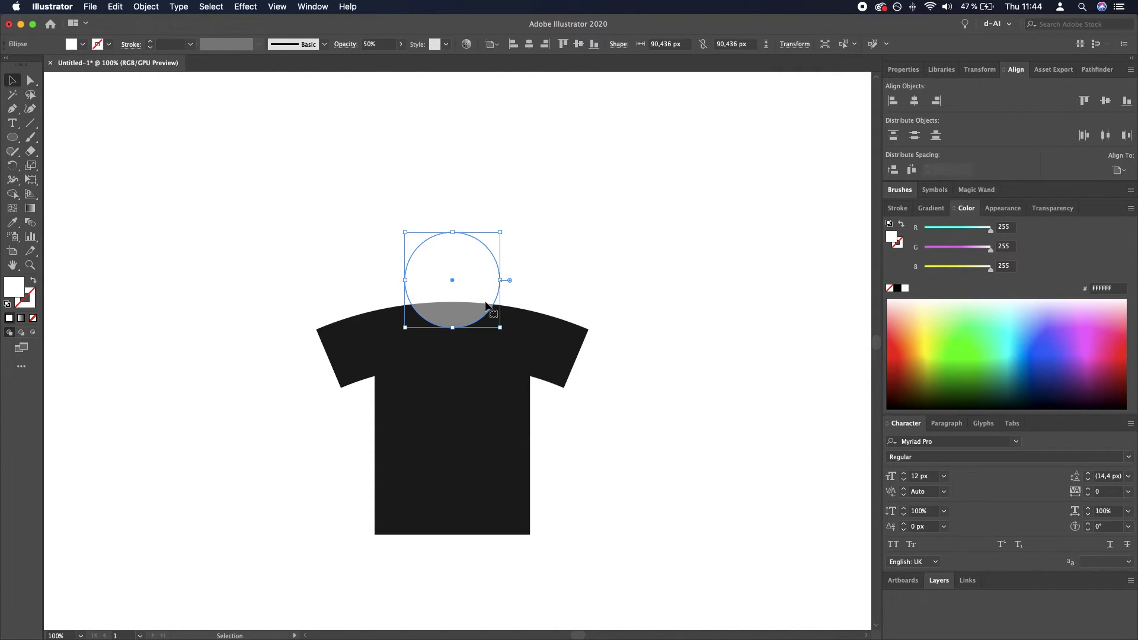
{"action": "left_click_drag", "start_coordinate": [486, 307], "coordinate": [486, 292]}
{"action": "left_click_drag", "start_coordinate": [452, 219], "coordinate": [452, 210]}
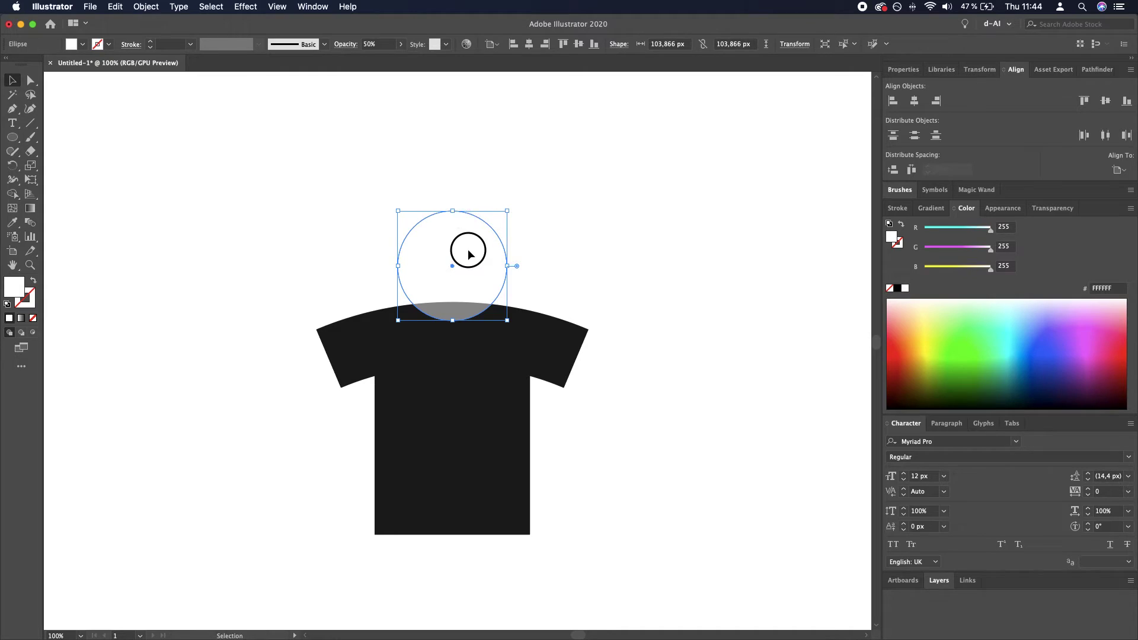
{"action": "left_click", "coordinate": [579, 264]}
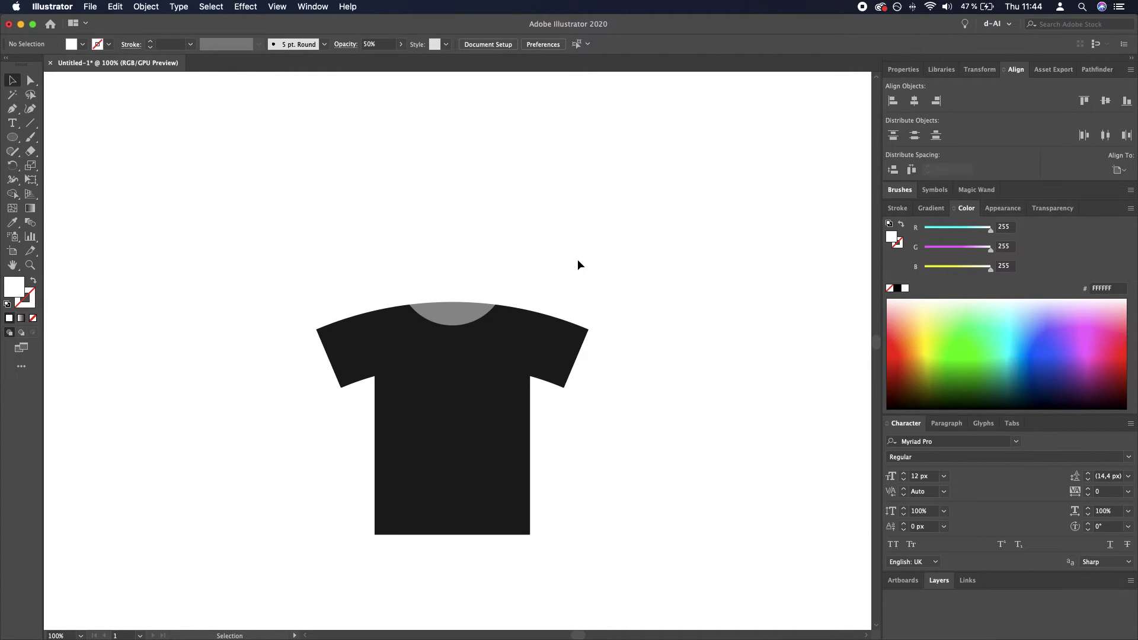
{"action": "left_click", "coordinate": [553, 339]}
{"action": "left_click", "coordinate": [624, 391]}
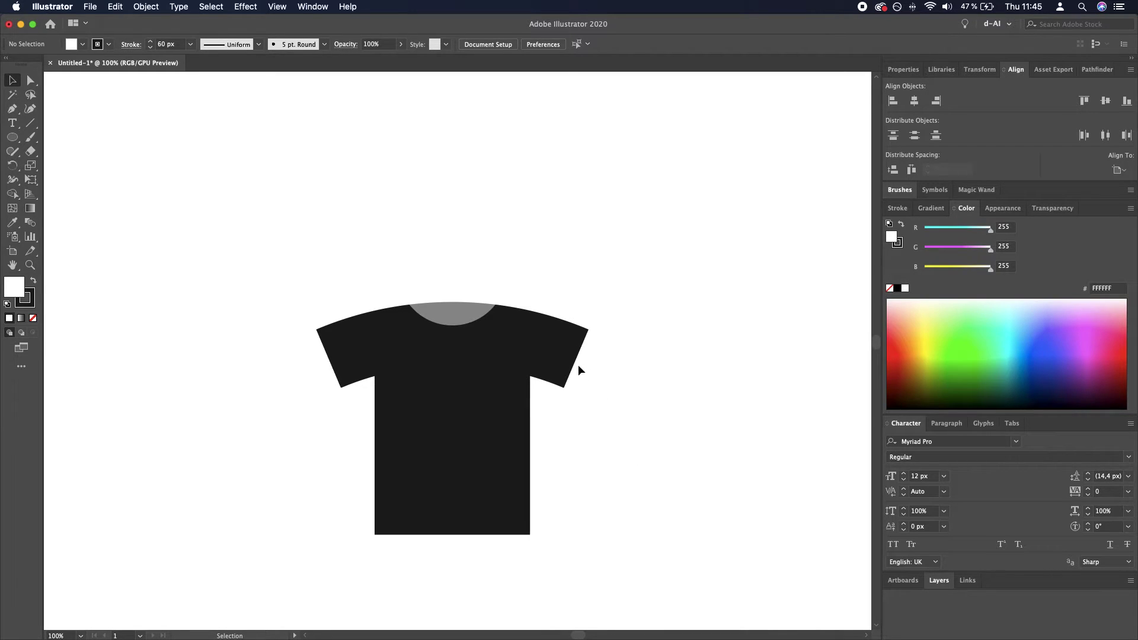
Step: Convert the shoulder arc's stroke into a filled shape with Object > Path > Outline Stroke
{"action": "left_click", "coordinate": [562, 358]}
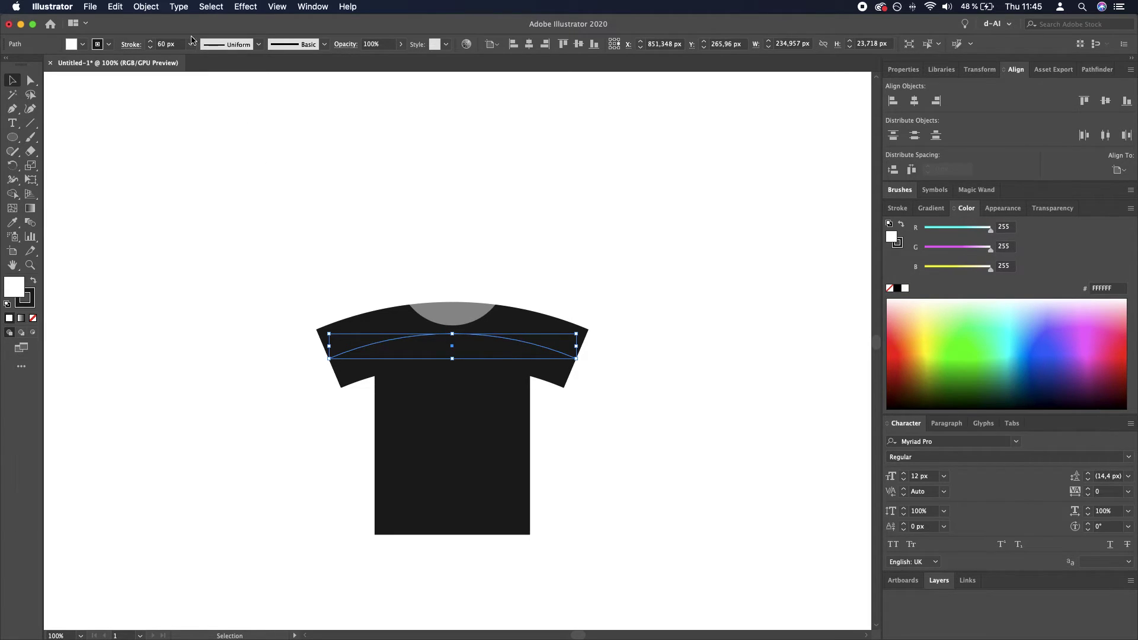
{"action": "left_click", "coordinate": [146, 6]}
{"action": "mouse_move", "coordinate": [190, 278]}
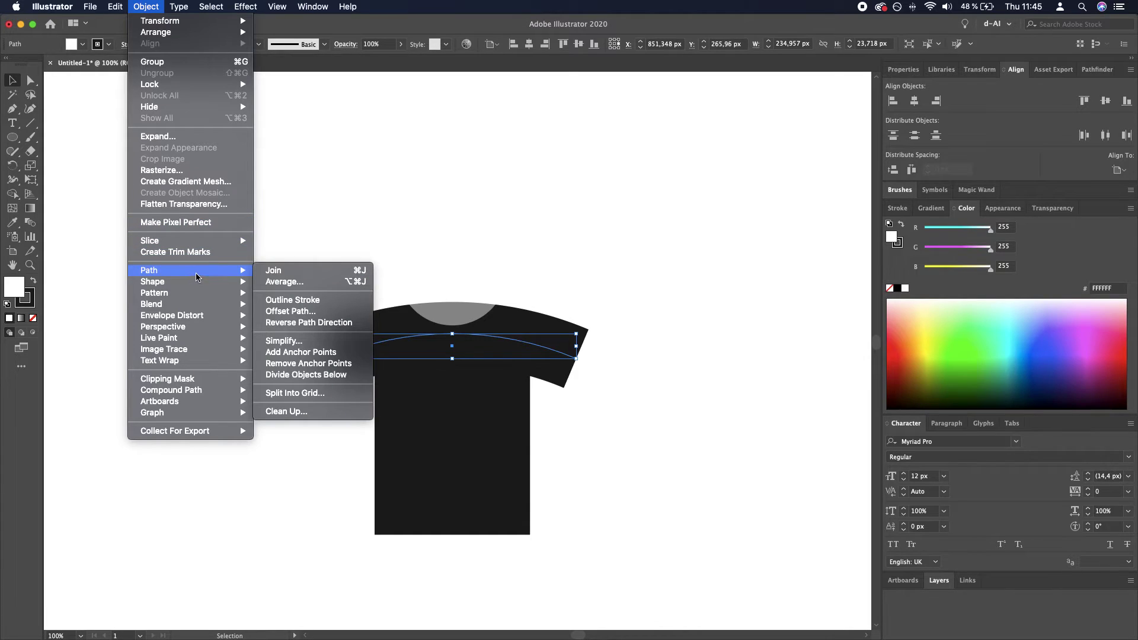
{"action": "left_click", "coordinate": [331, 306]}
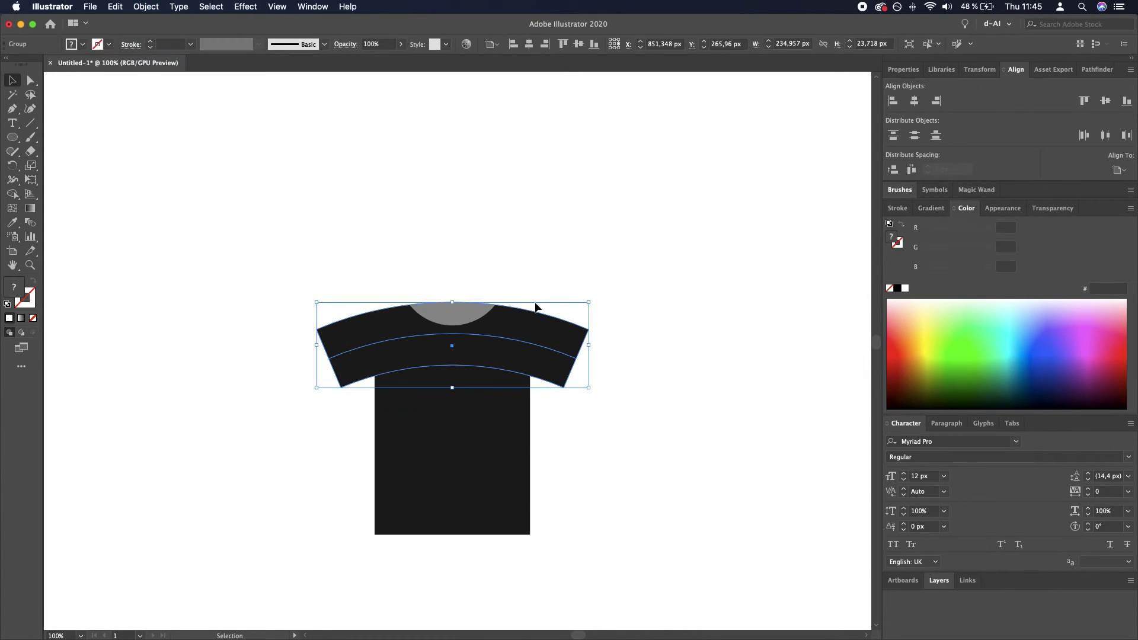
{"action": "left_click", "coordinate": [589, 287]}
Step: Undo the accidental move of the shoulder band, putting it back in place
{"action": "left_click_drag", "start_coordinate": [549, 356], "coordinate": [495, 366]}
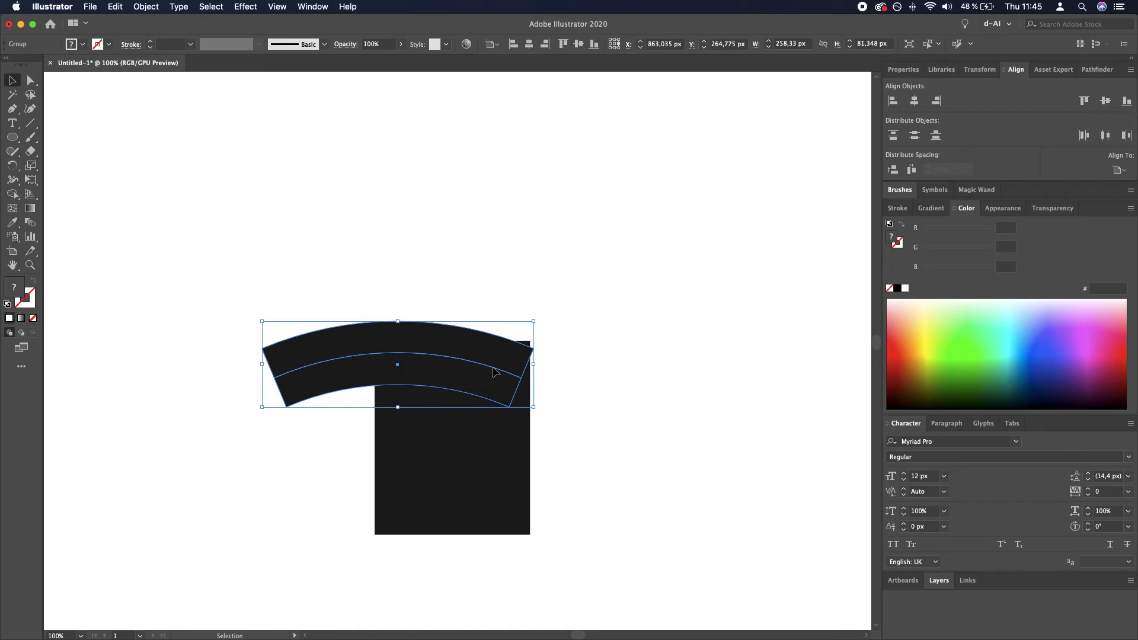
{"action": "key", "text": "ctrl+z"}
{"action": "key", "text": "a"}
{"action": "left_click", "coordinate": [515, 385]}
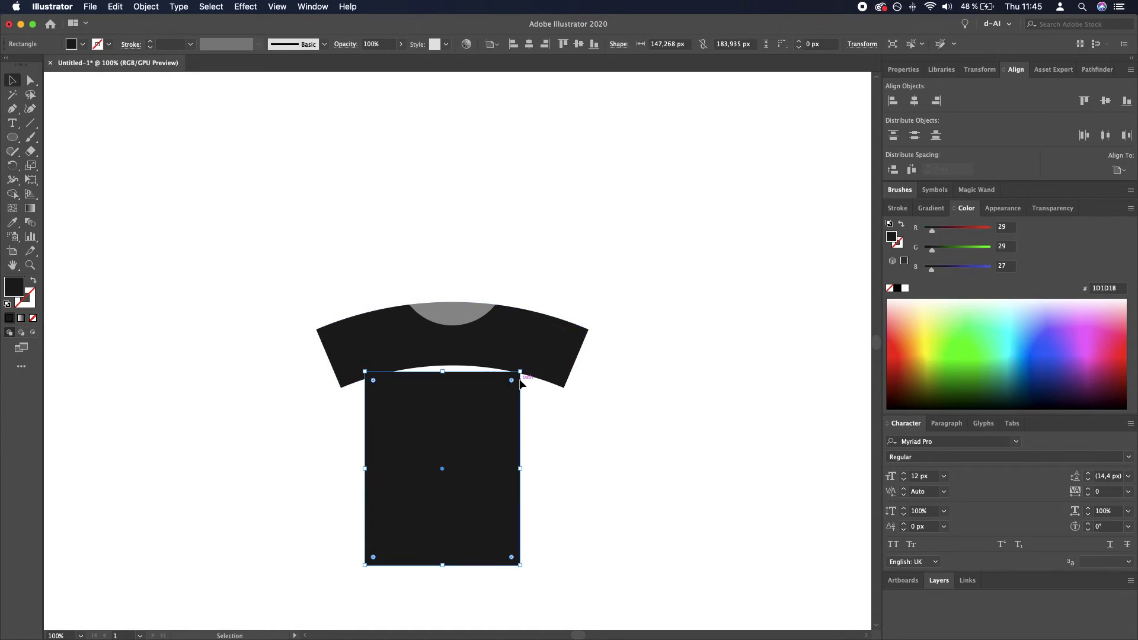
{"action": "key", "text": "v"}
{"action": "left_click", "coordinate": [548, 368]}
{"action": "left_click", "coordinate": [585, 399]}
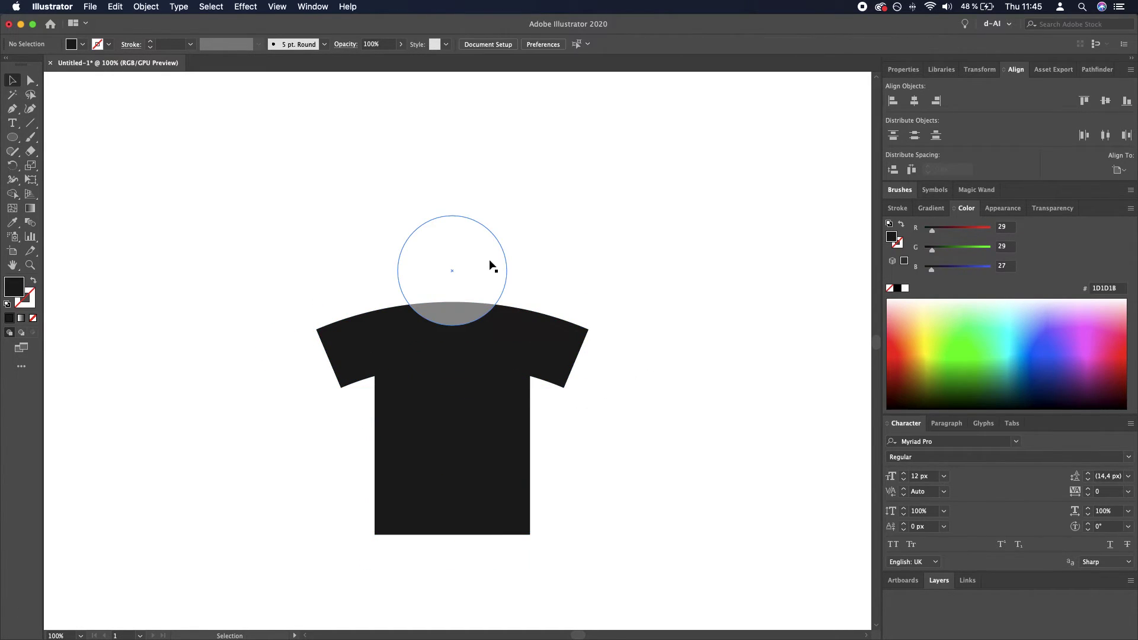
Step: Select the neck circle and shoulder band and apply Pathfinder Minus Front
{"action": "left_click", "coordinate": [478, 270]}
{"action": "left_click", "coordinate": [622, 272]}
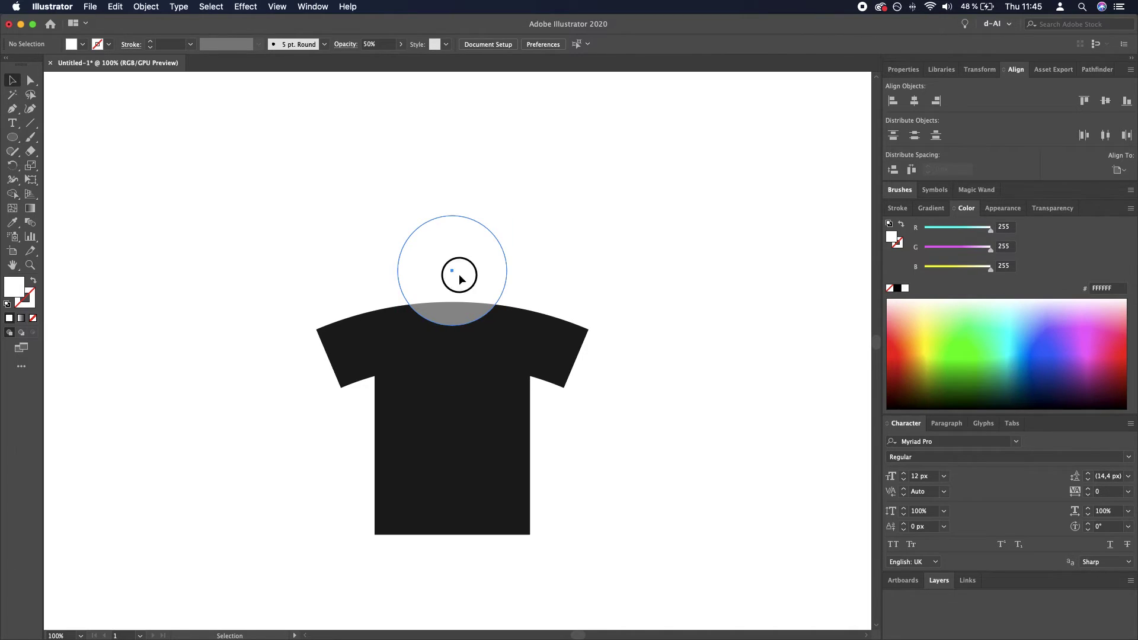
{"action": "left_click", "coordinate": [457, 274]}
{"action": "left_click", "coordinate": [543, 342], "text": "shift"}
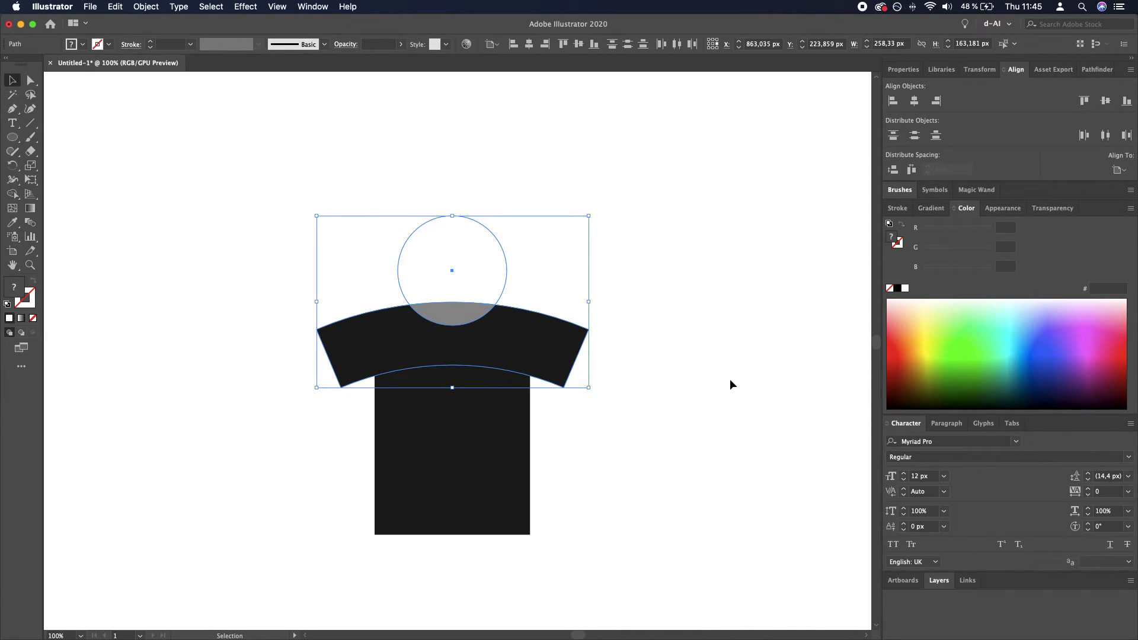
{"action": "left_click", "coordinate": [1095, 69]}
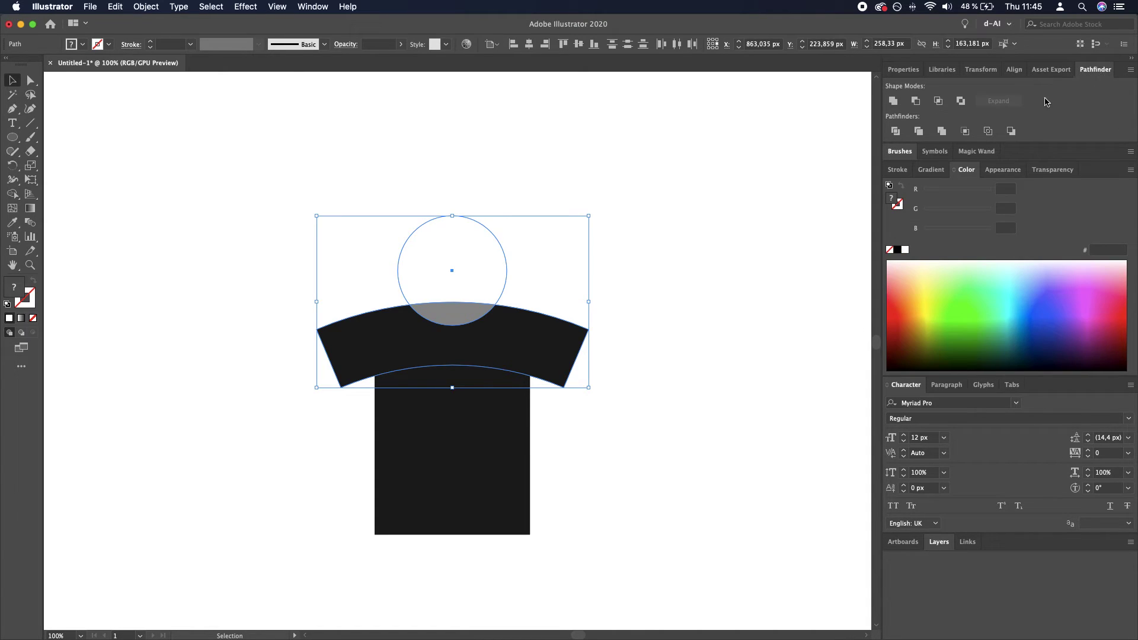
{"action": "left_click", "coordinate": [920, 102]}
{"action": "left_click", "coordinate": [631, 399]}
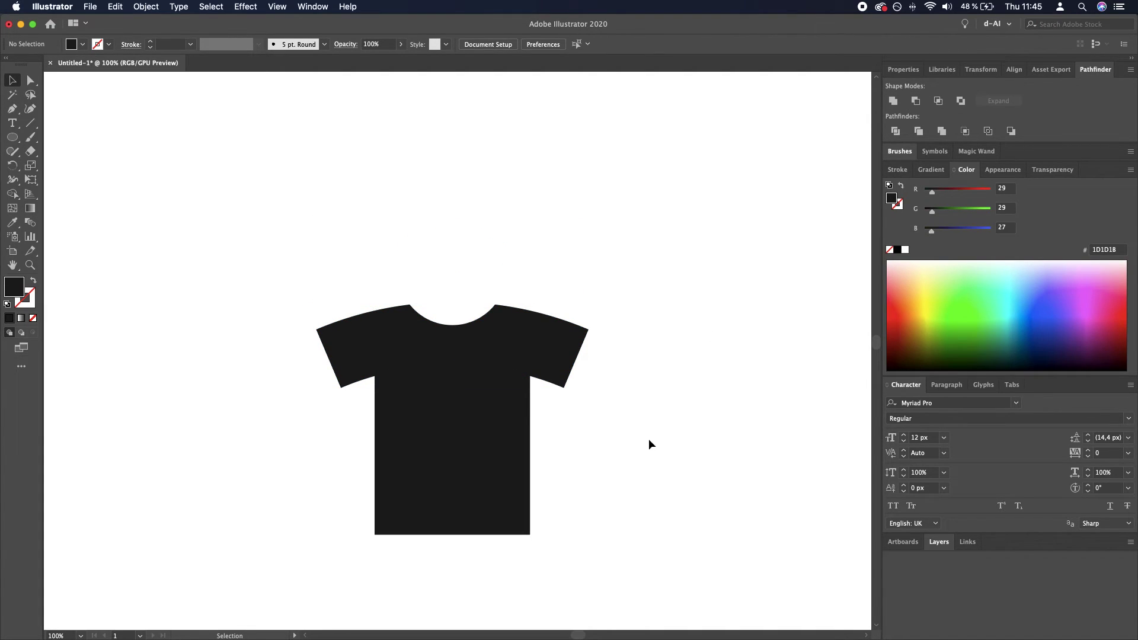
Step: Draw a small white pocket rectangle on the chest, about 37.7 × 14.7 px, nudged slightly left
{"action": "left_click_drag", "start_coordinate": [649, 439], "coordinate": [594, 369]}
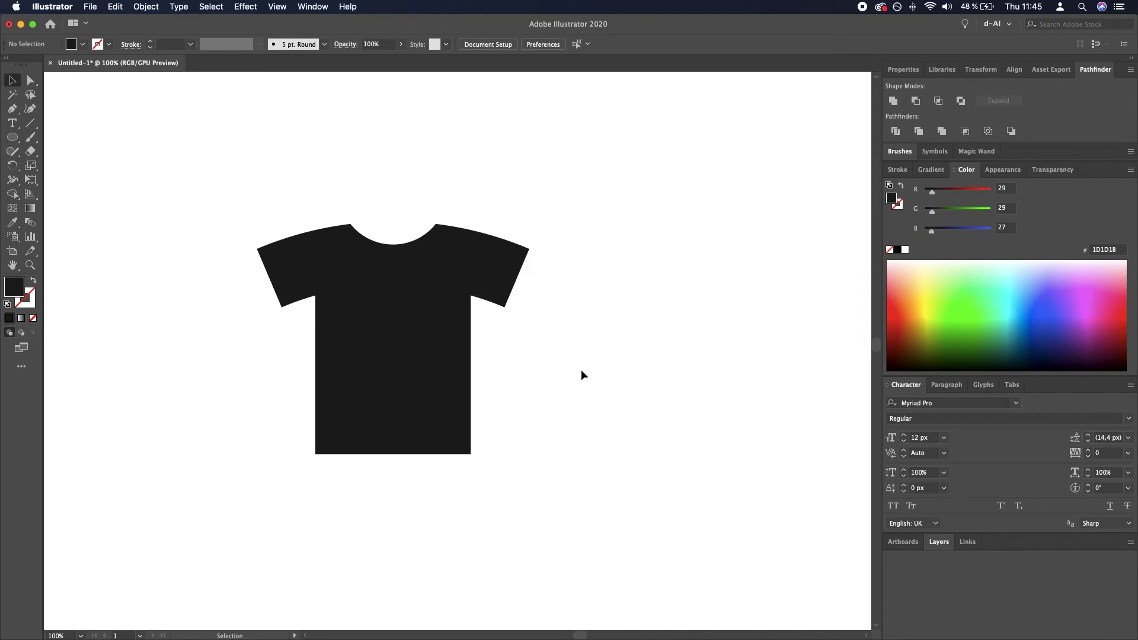
{"action": "left_click_drag", "start_coordinate": [12, 137], "coordinate": [40, 137]}
{"action": "left_click_drag", "start_coordinate": [448, 301], "coordinate": [408, 321]}
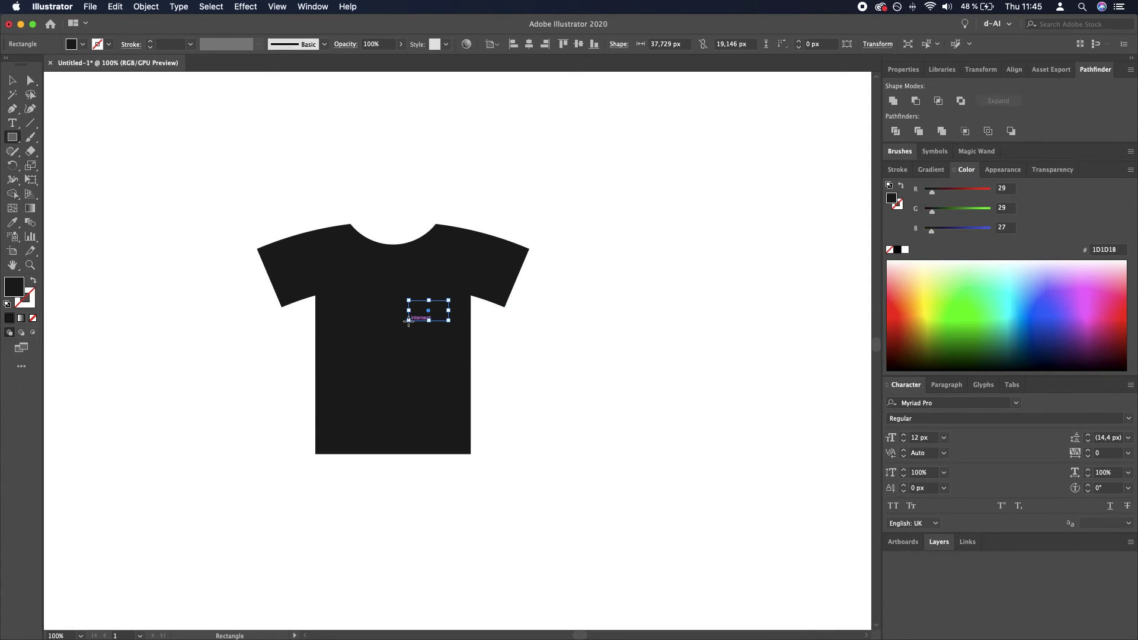
{"action": "left_click", "coordinate": [904, 249]}
{"action": "key", "text": "v"}
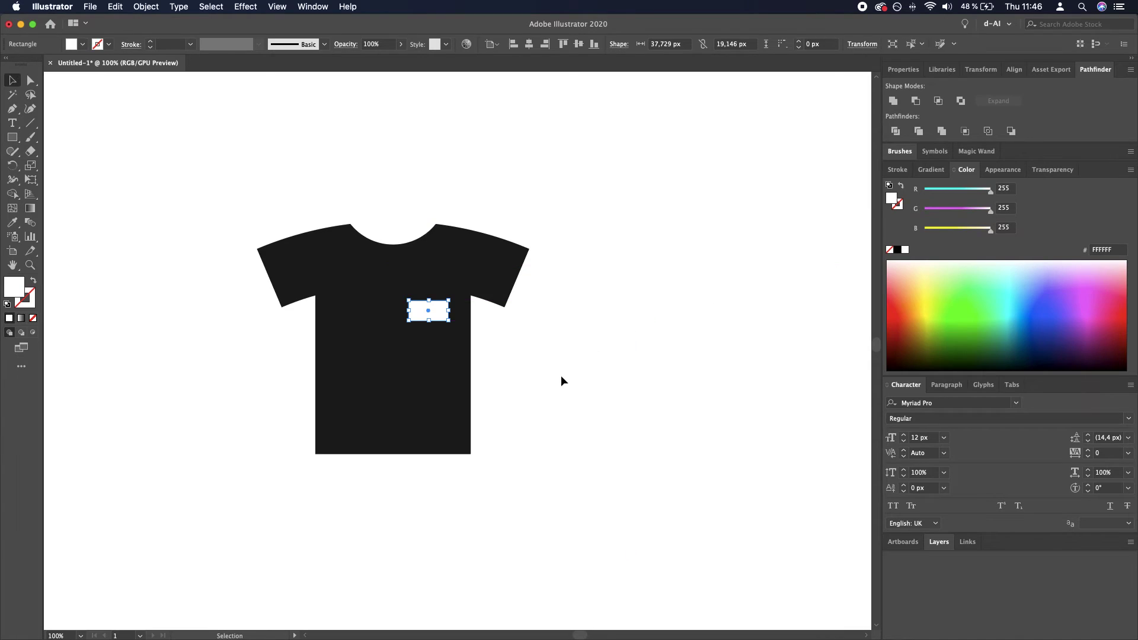
{"action": "left_click", "coordinate": [561, 377]}
{"action": "left_click_drag", "start_coordinate": [437, 318], "coordinate": [415, 321]}
{"action": "scroll", "coordinate": [432, 318], "scroll_direction": "up", "scroll_amount": 1}
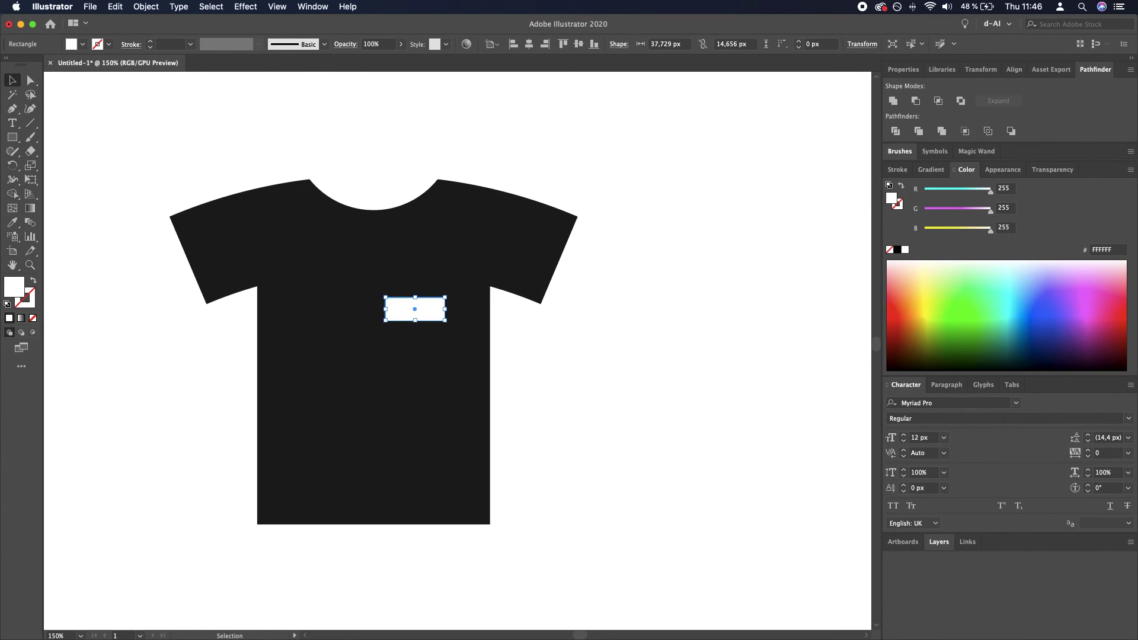
Step: Unite the sleeves and body rectangle into a single shirt shape with Pathfinder
{"action": "left_click", "coordinate": [524, 381]}
{"action": "scroll", "coordinate": [524, 382], "scroll_direction": "down", "scroll_amount": 2}
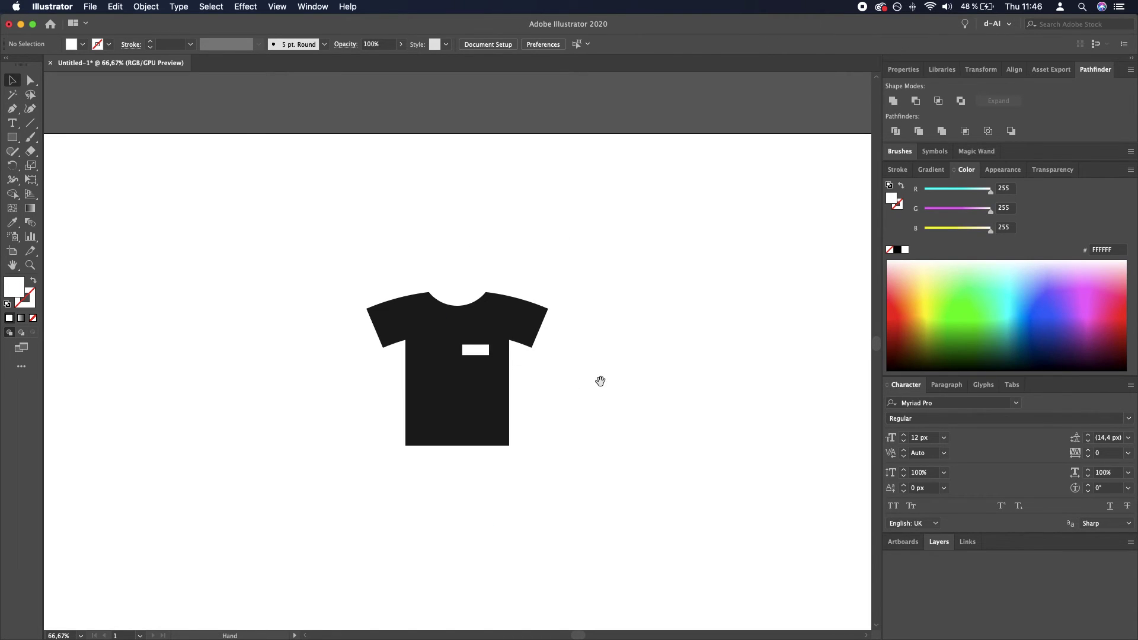
{"action": "left_click_drag", "start_coordinate": [600, 381], "coordinate": [544, 380]}
{"action": "scroll", "coordinate": [503, 378], "scroll_direction": "down", "scroll_amount": 1}
{"action": "scroll", "coordinate": [510, 392], "scroll_direction": "down", "scroll_amount": 2}
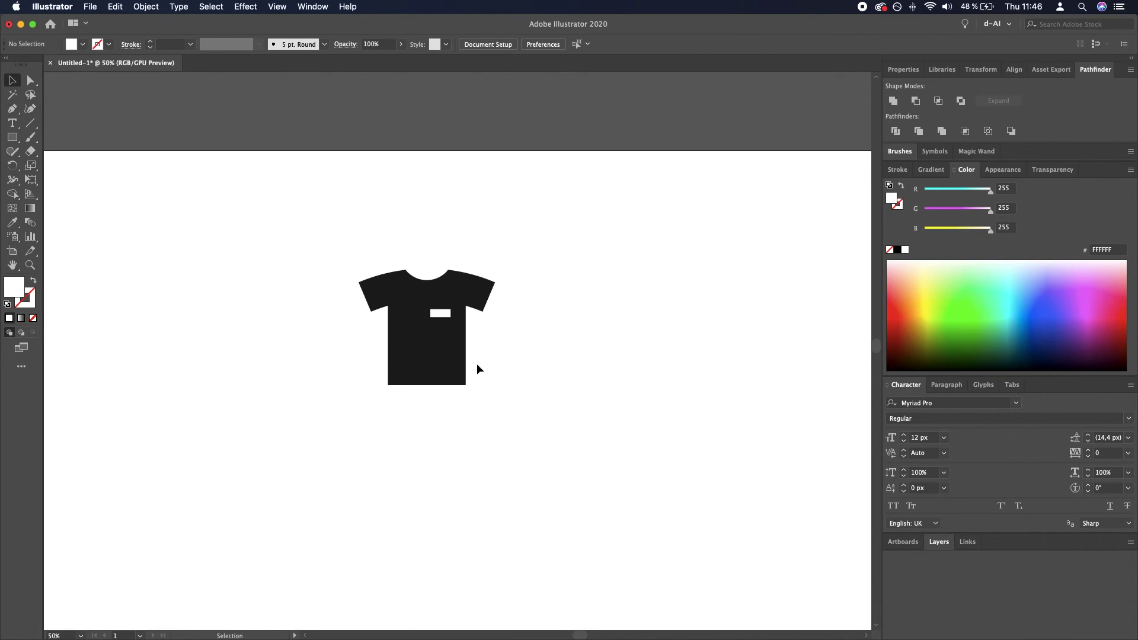
{"action": "scroll", "coordinate": [414, 306], "scroll_direction": "up", "scroll_amount": 1}
{"action": "scroll", "coordinate": [413, 307], "scroll_direction": "up", "scroll_amount": 3}
{"action": "left_click", "coordinate": [520, 284]}
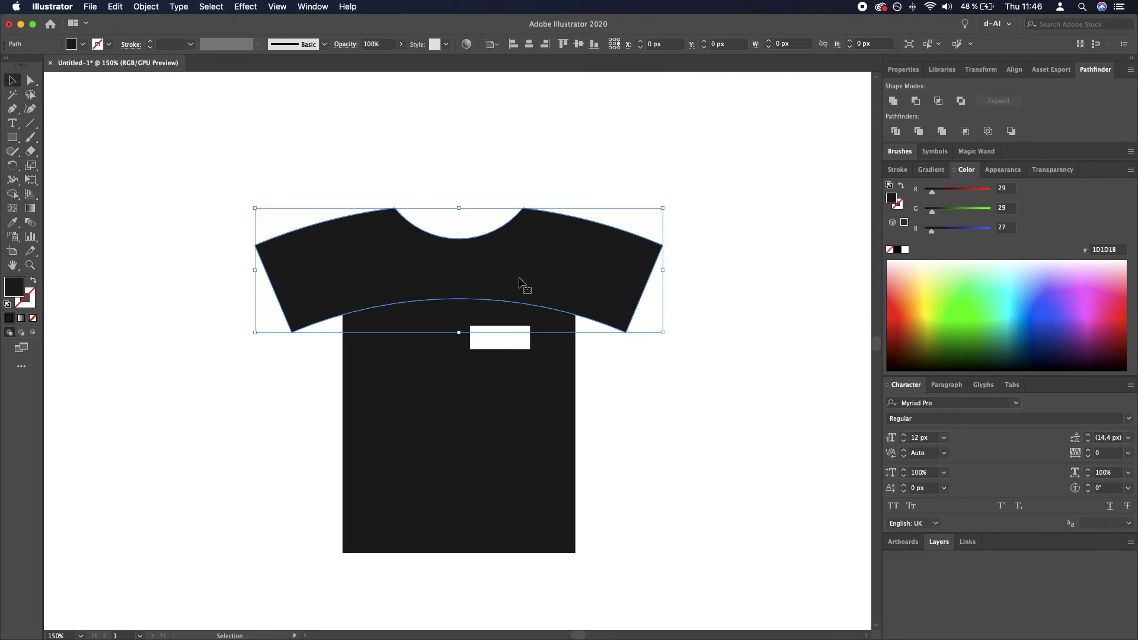
{"action": "left_click", "coordinate": [555, 461], "text": "shift"}
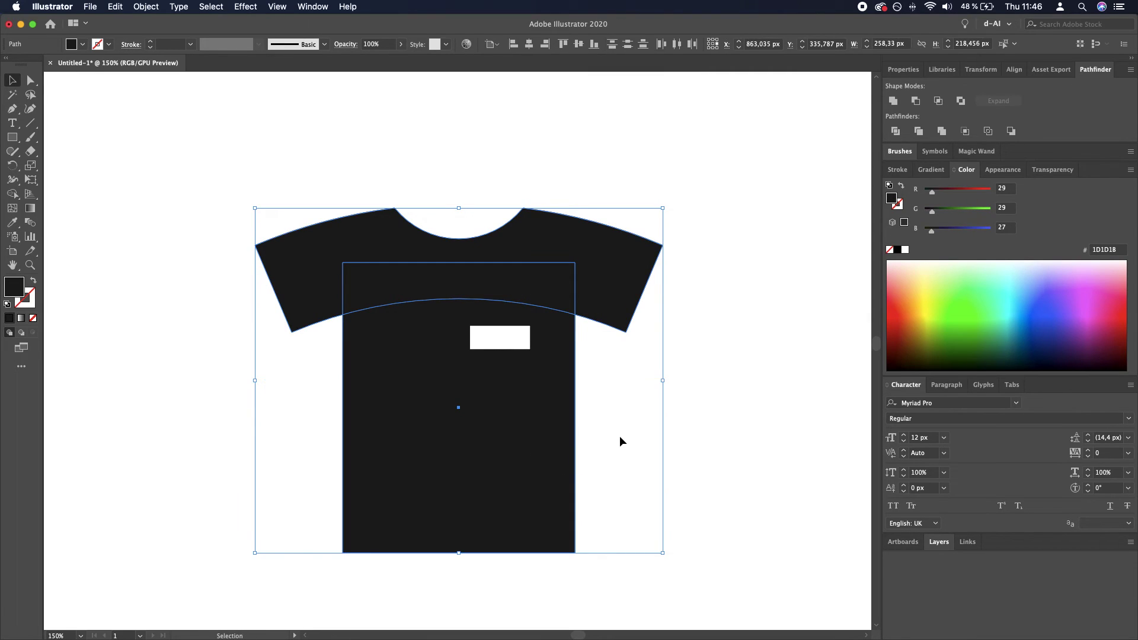
{"action": "left_click", "coordinate": [893, 101]}
Step: Swap the shirt's fill and stroke so it becomes an outline, and fill the pocket black
{"action": "left_click", "coordinate": [759, 304]}
{"action": "scroll", "coordinate": [663, 295], "scroll_direction": "down", "scroll_amount": 1}
{"action": "left_click", "coordinate": [592, 308]}
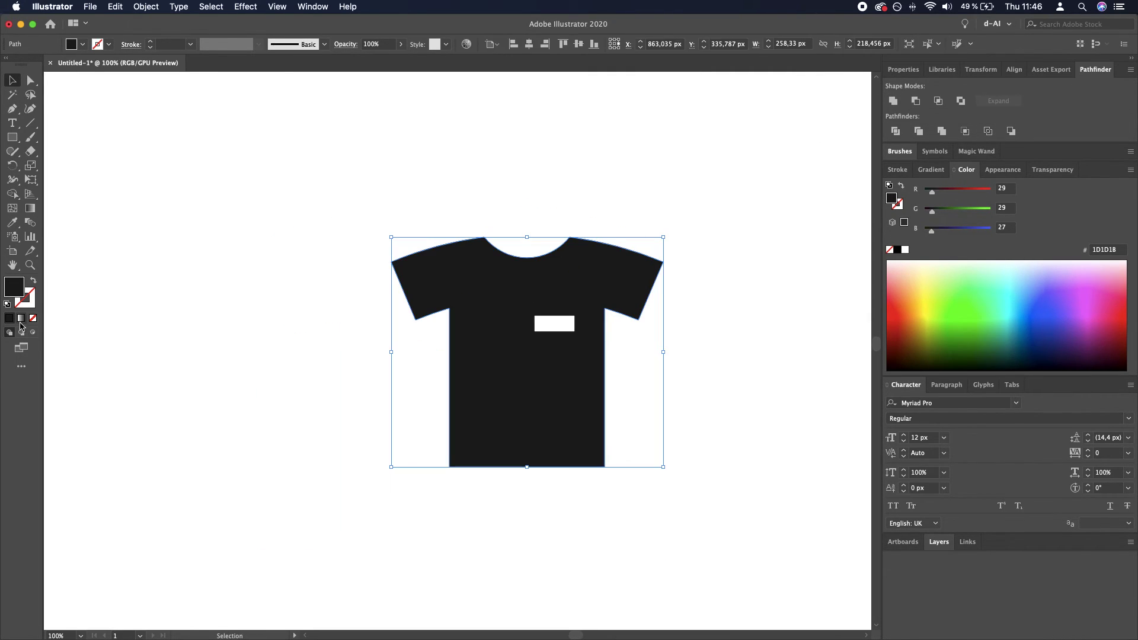
{"action": "left_click", "coordinate": [35, 283]}
{"action": "left_click", "coordinate": [459, 295]}
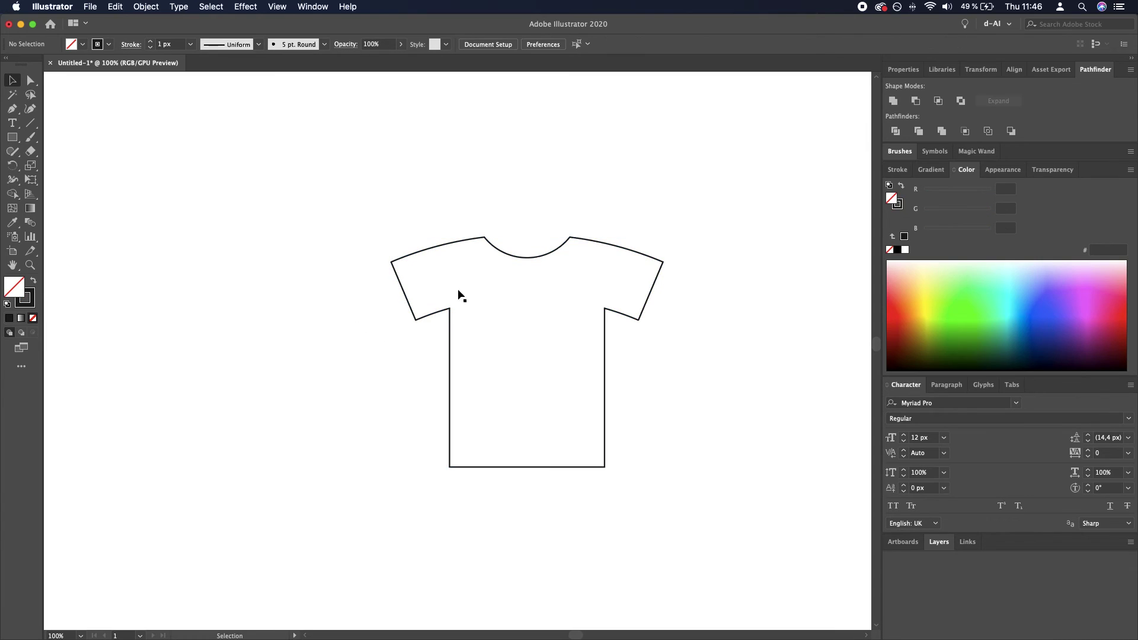
{"action": "left_click", "coordinate": [554, 323]}
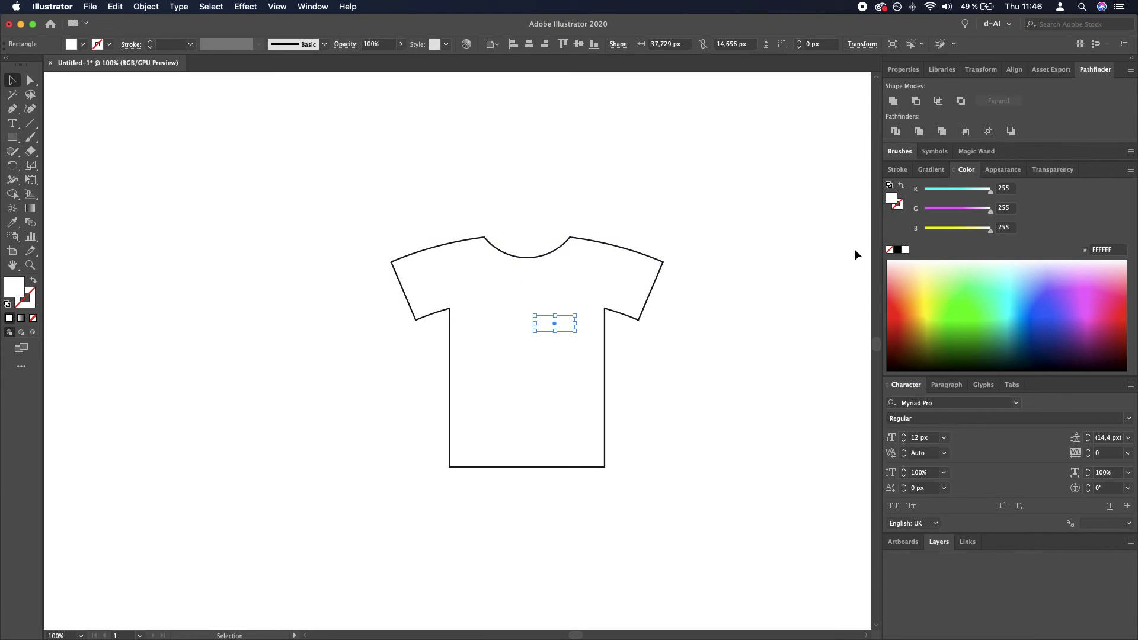
{"action": "left_click", "coordinate": [898, 251]}
Step: Set the shirt outline's stroke weight to 15 px
{"action": "left_click", "coordinate": [659, 259]}
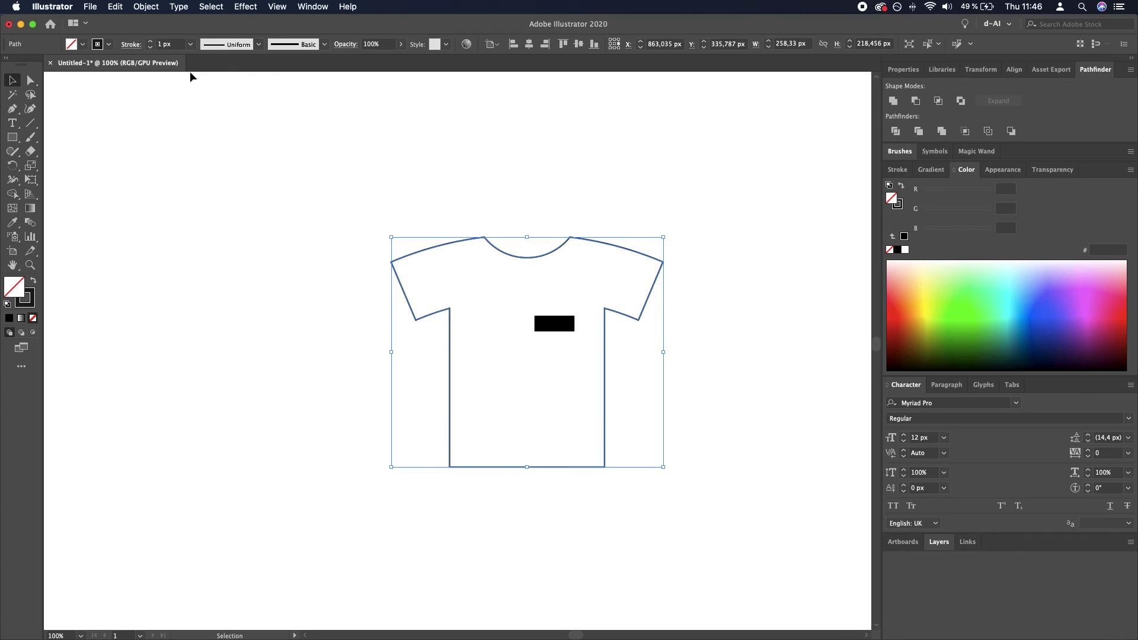
{"action": "left_click", "coordinate": [150, 41]}
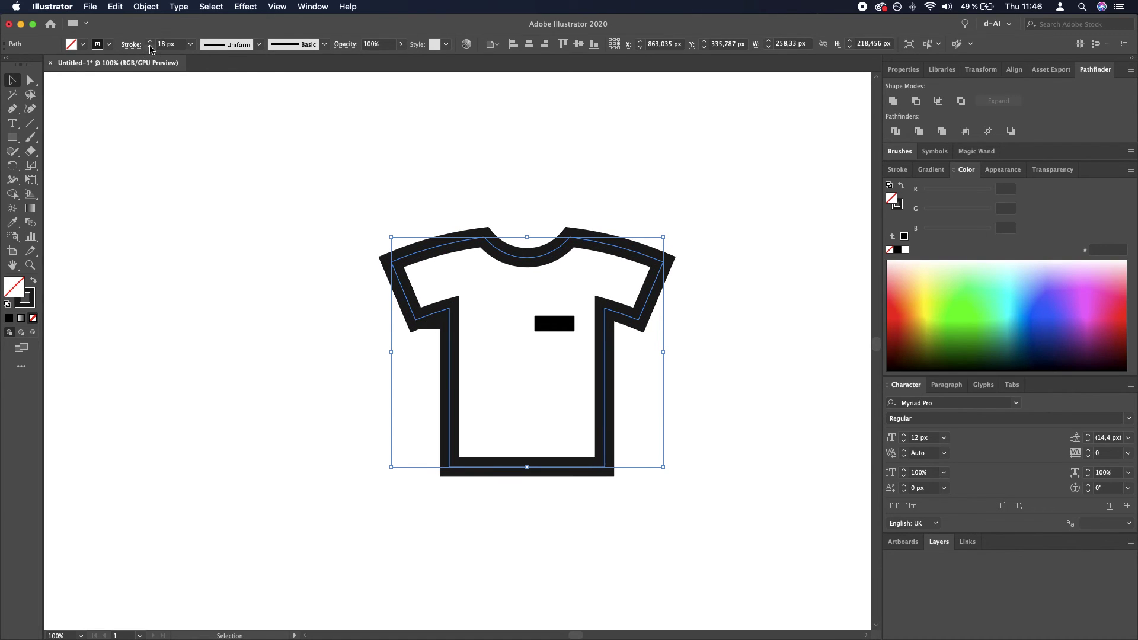
{"action": "left_click", "coordinate": [151, 47]}
{"action": "left_click", "coordinate": [151, 48]}
{"action": "left_click", "coordinate": [151, 48]}
{"action": "left_click", "coordinate": [165, 117]}
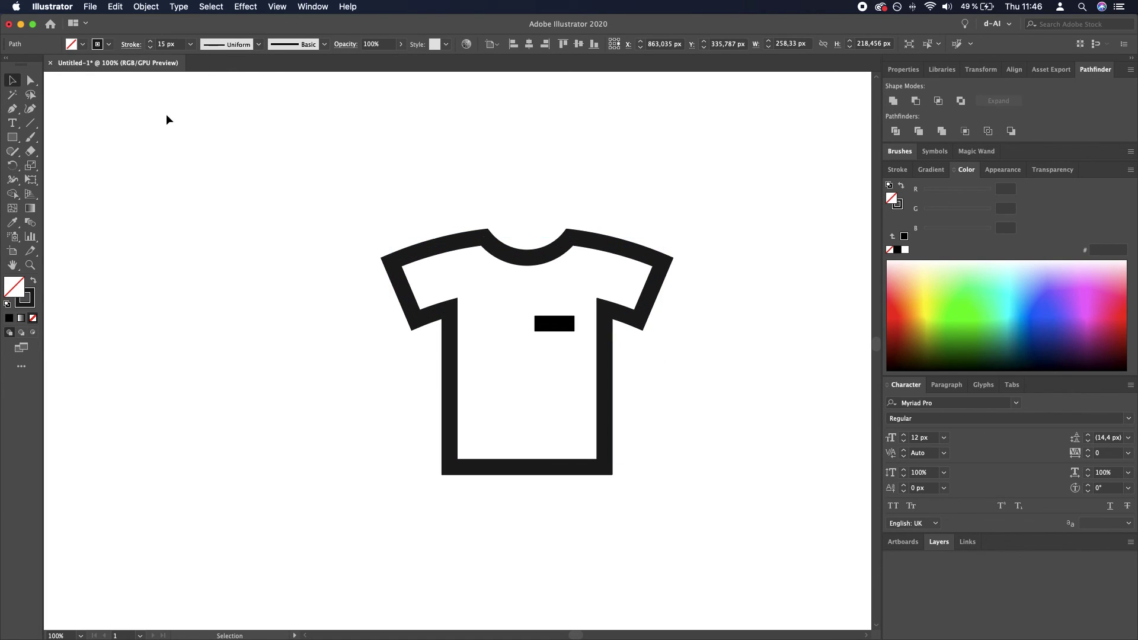
Step: Set the black pocket's height to 15 px in Properties
{"action": "left_click", "coordinate": [557, 324]}
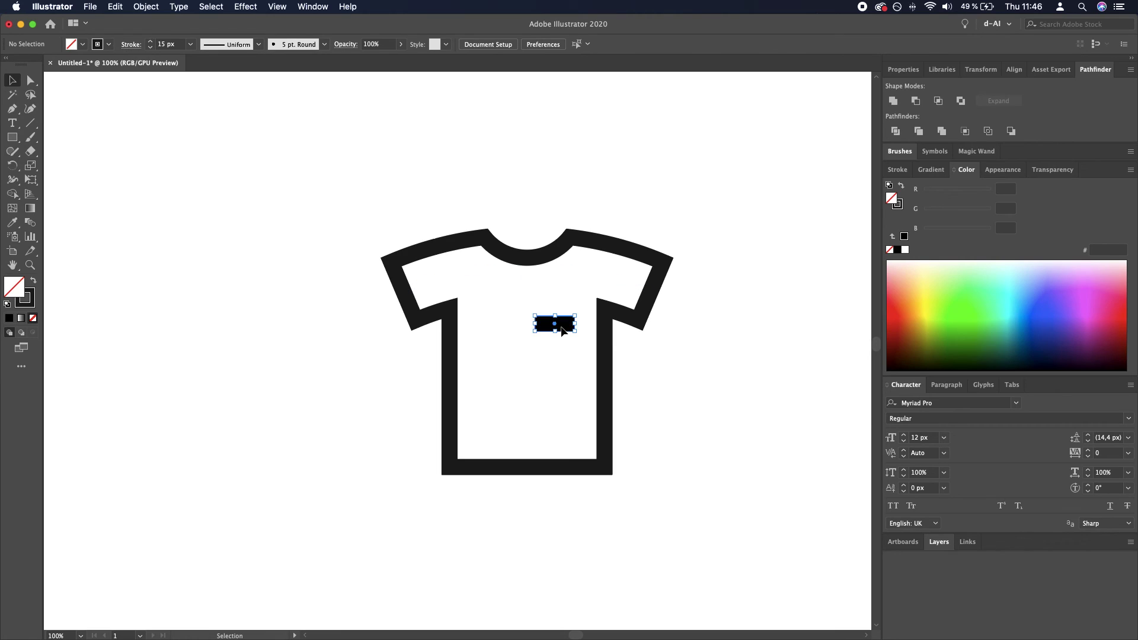
{"action": "left_click", "coordinate": [903, 69]}
{"action": "double_click", "coordinate": [984, 139]}
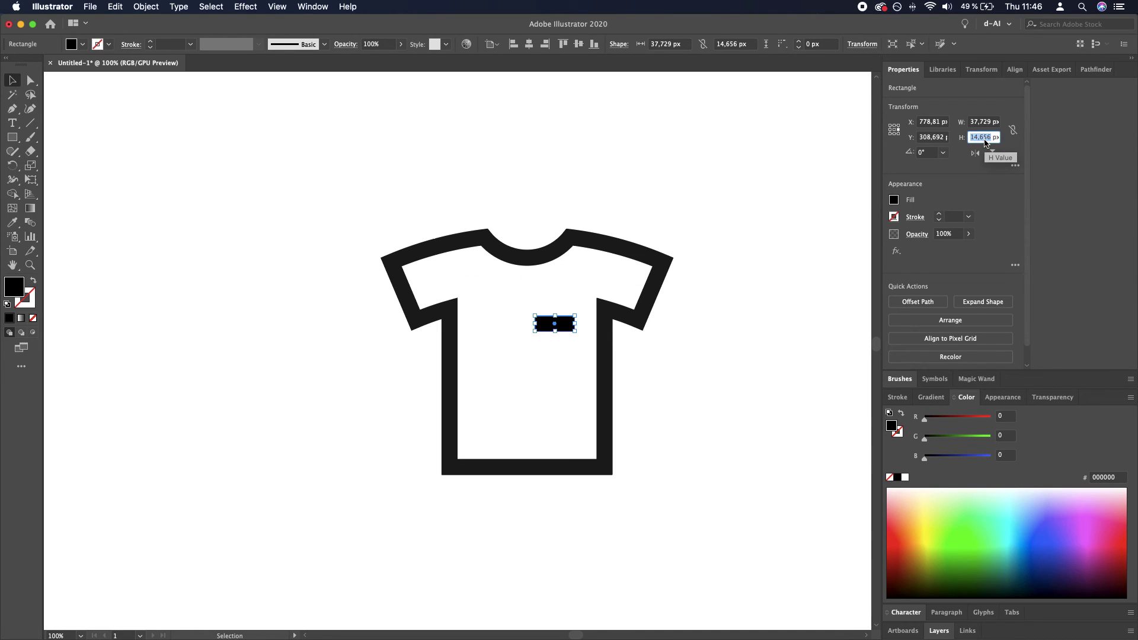
{"action": "type", "text": "15"}
{"action": "key", "text": "Return"}
{"action": "left_click", "coordinate": [630, 277]}
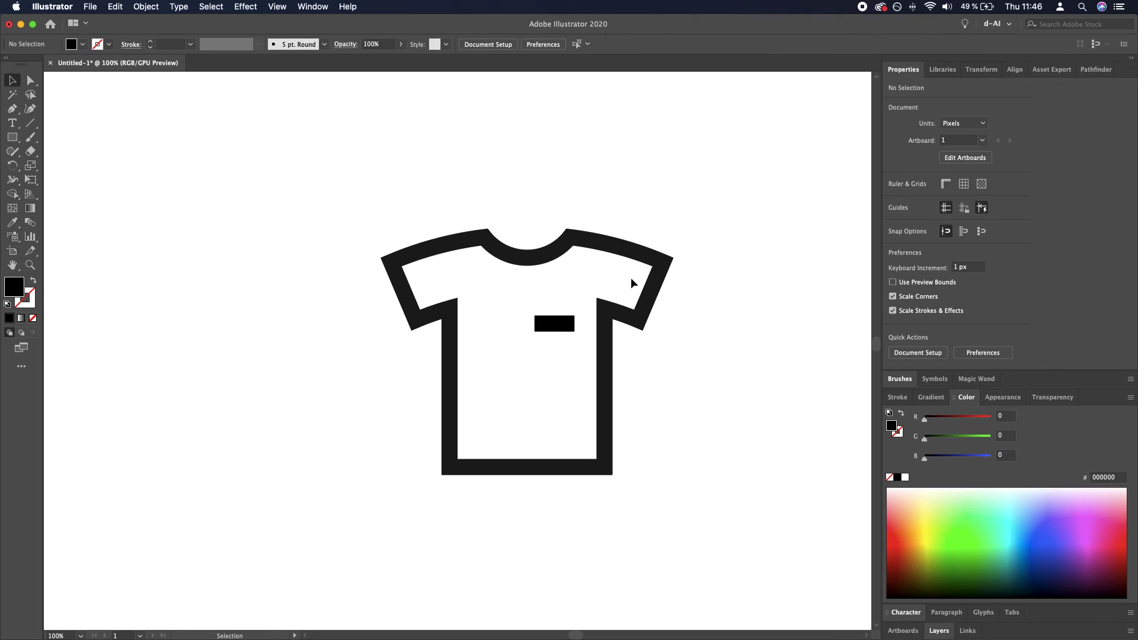
Step: Apply a Round Join to the shirt outline's stroke so every corner is rounded
{"action": "left_click", "coordinate": [562, 329]}
{"action": "left_click", "coordinate": [659, 388]}
{"action": "left_click", "coordinate": [639, 318]}
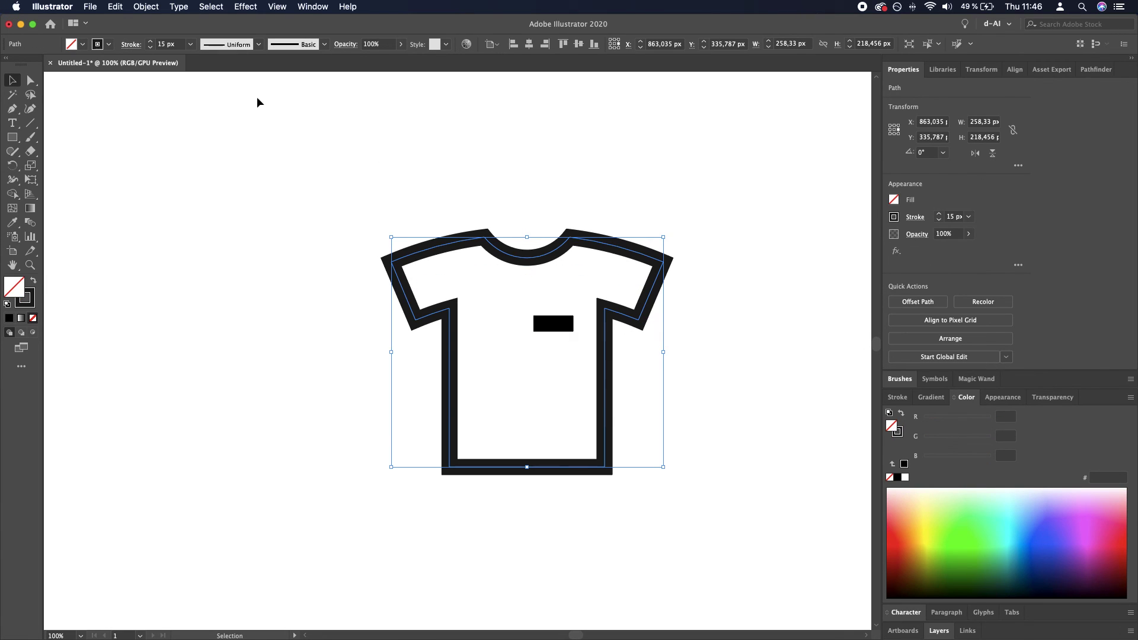
{"action": "left_click", "coordinate": [130, 44]}
{"action": "left_click", "coordinate": [62, 90]}
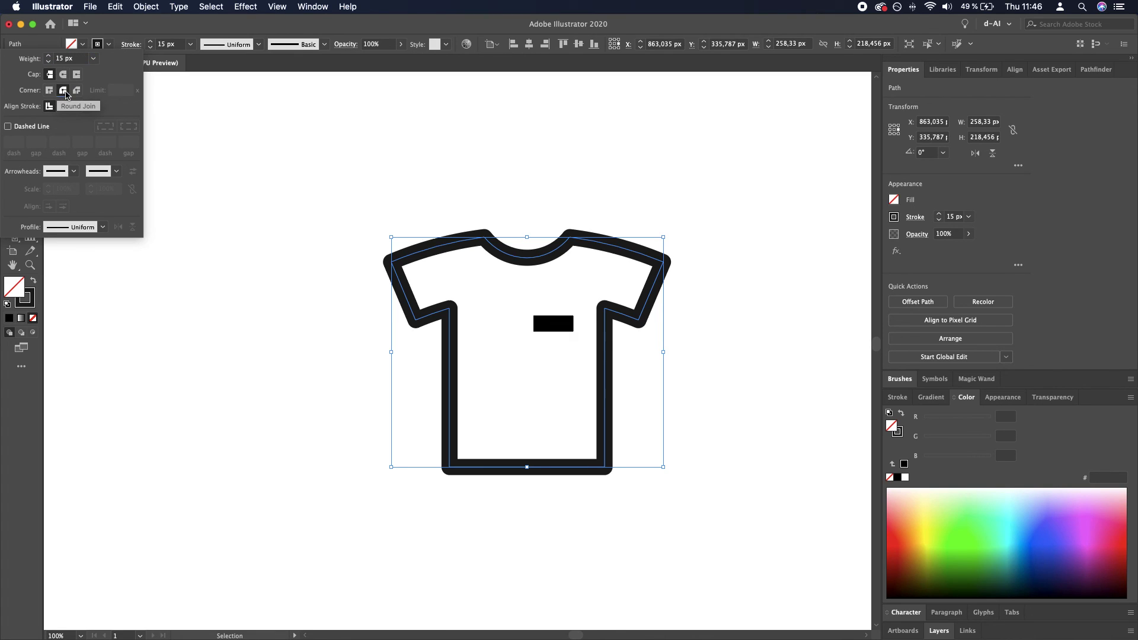
{"action": "left_click", "coordinate": [316, 113]}
{"action": "left_click", "coordinate": [704, 396]}
{"action": "scroll", "coordinate": [701, 388], "scroll_direction": "down", "scroll_amount": 3, "text": "alt"}
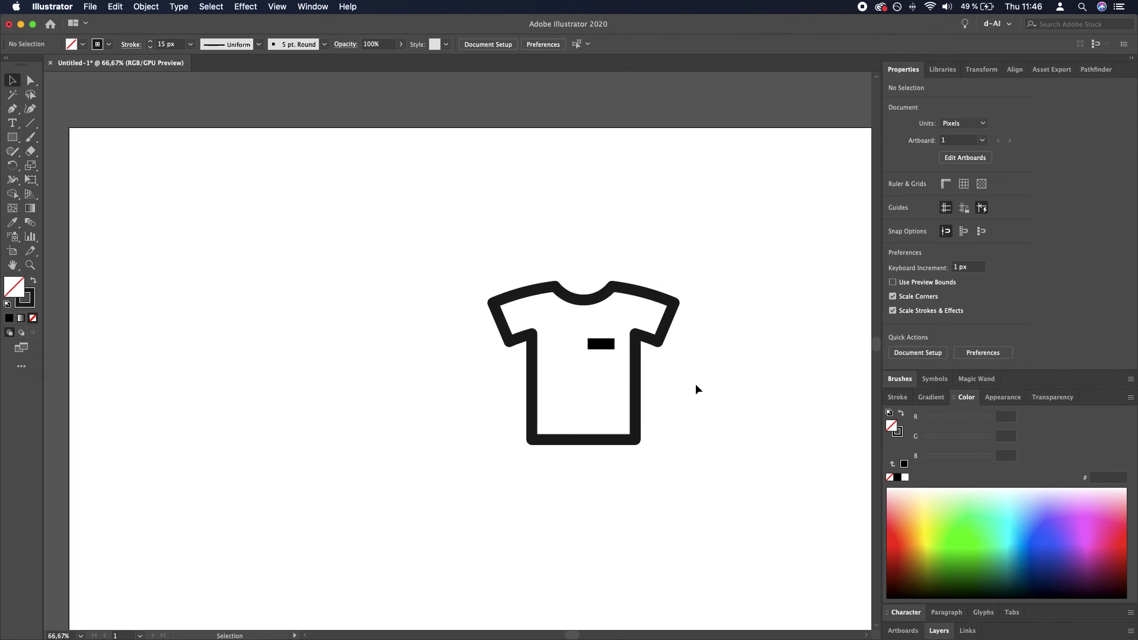
{"action": "scroll", "coordinate": [696, 382], "scroll_direction": "up", "scroll_amount": 4, "text": "alt"}
{"action": "scroll", "coordinate": [676, 381], "scroll_direction": "down", "scroll_amount": 3, "text": "alt"}
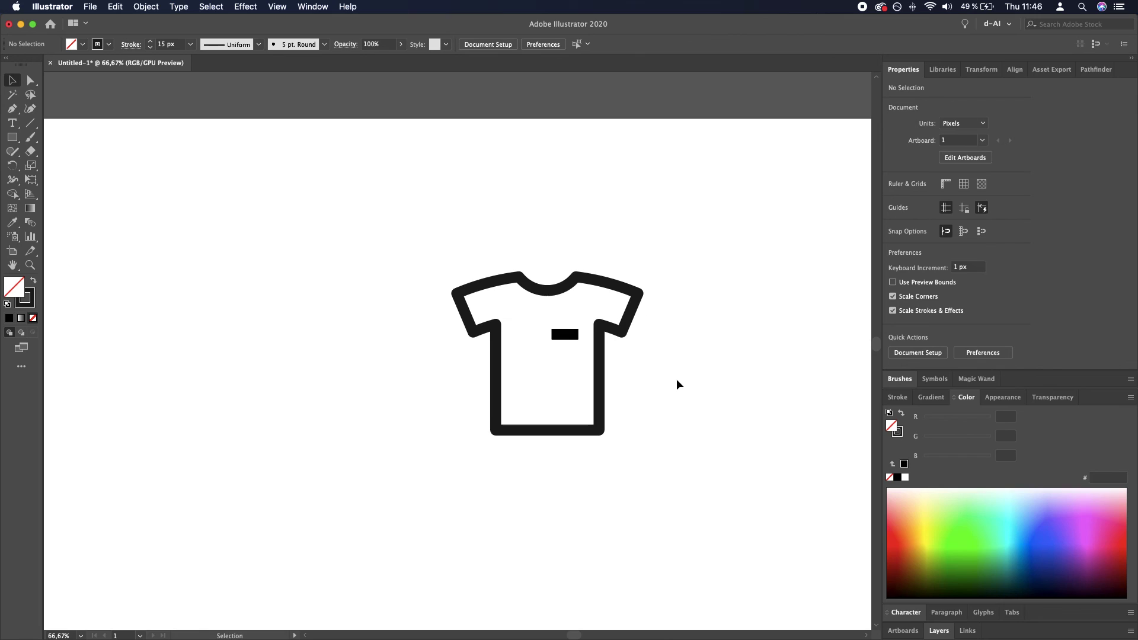
{"action": "scroll", "coordinate": [587, 380], "scroll_direction": "up", "scroll_amount": 2, "text": "alt"}
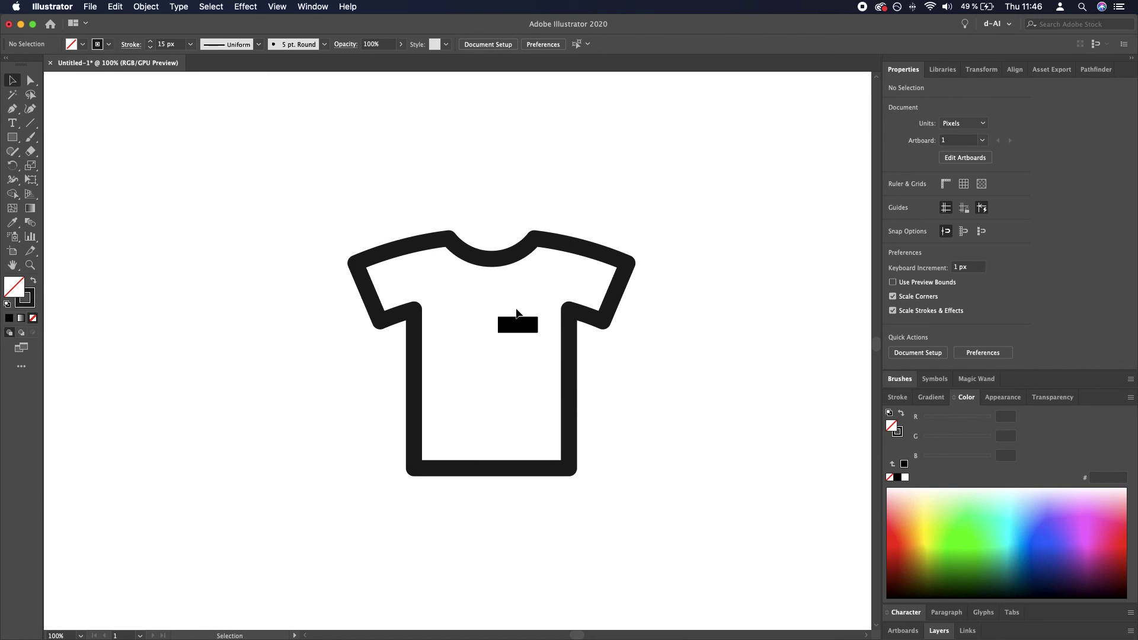